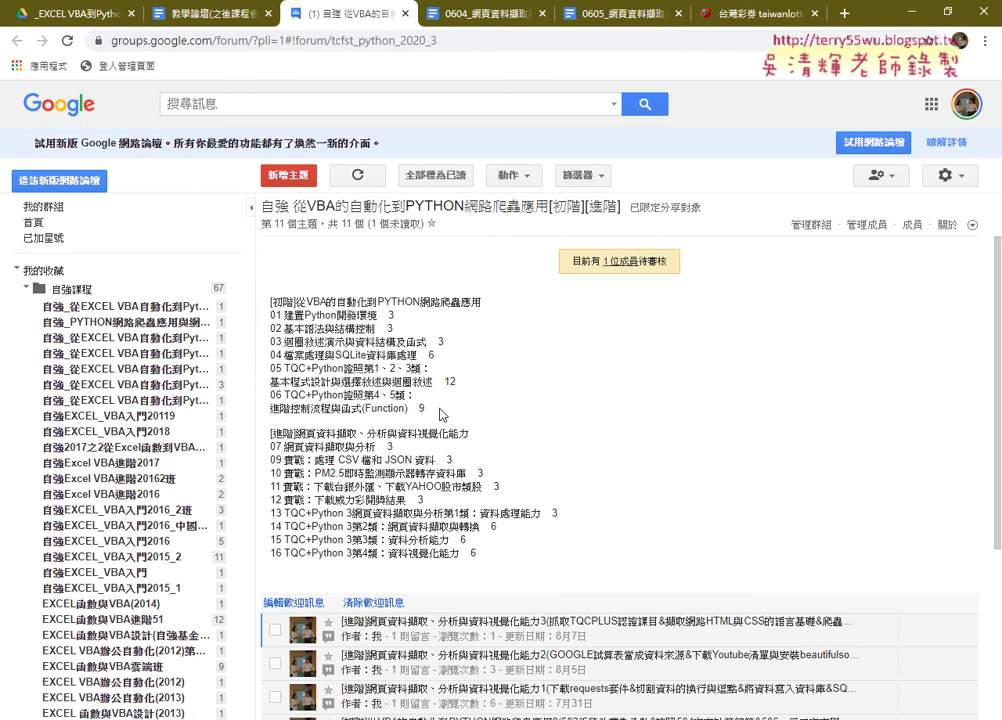
- Scroll to the syllabus units 07–16 and highlight the topics 下載YAHOO股市類股 (line 11) and 下載威力彩開獎結果 (line 12)
scroll(443, 414, "down", 3)
mouse_move(269, 290)
left_mouse_down()
mouse_move(324, 290)
mouse_move(533, 349)
mouse_move(539, 338)
left_mouse_up()
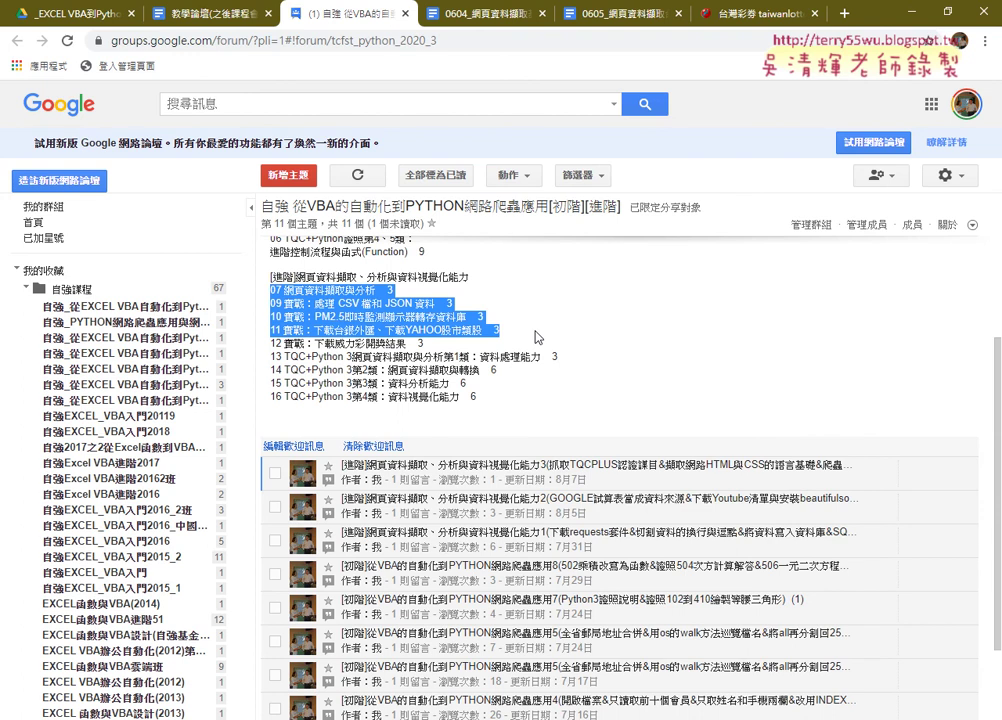
left_click(381, 333)
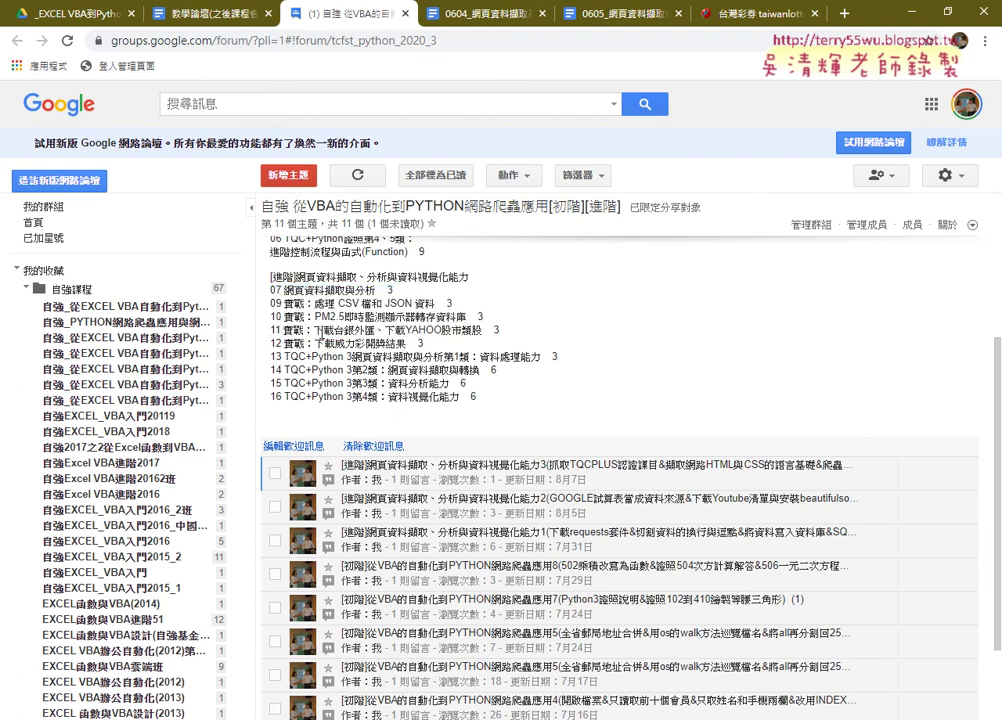
left_click_drag(383, 333, 483, 331)
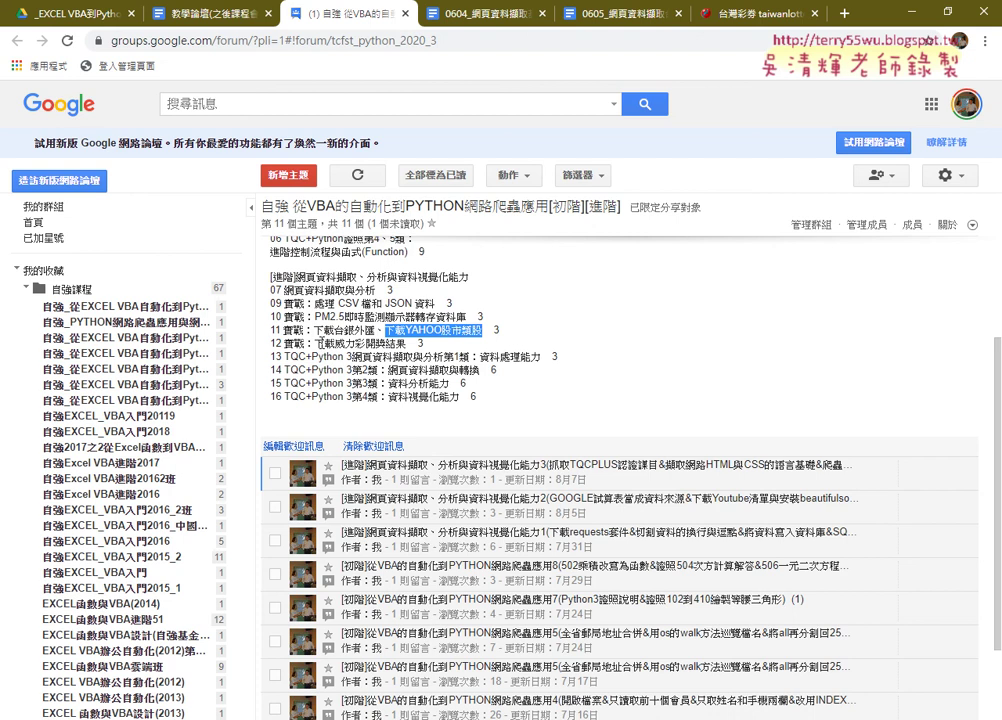
left_click_drag(316, 343, 409, 342)
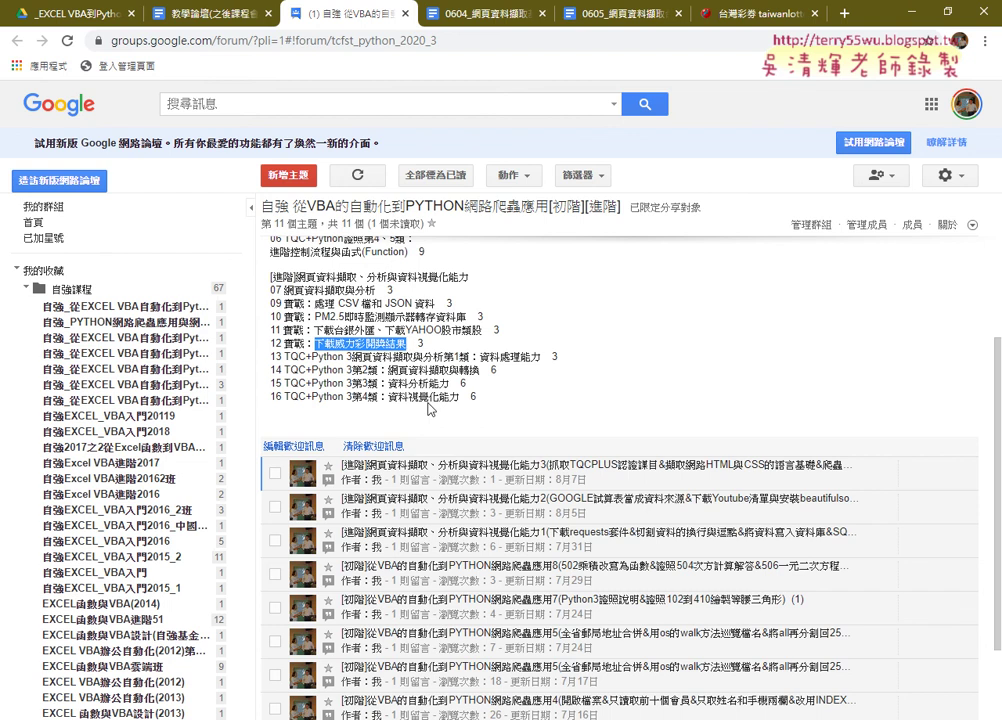
- Open the first course topic and highlight 抓取TQCPLUS認證課目 in outline item 01, then go to Drive
left_click(440, 465)
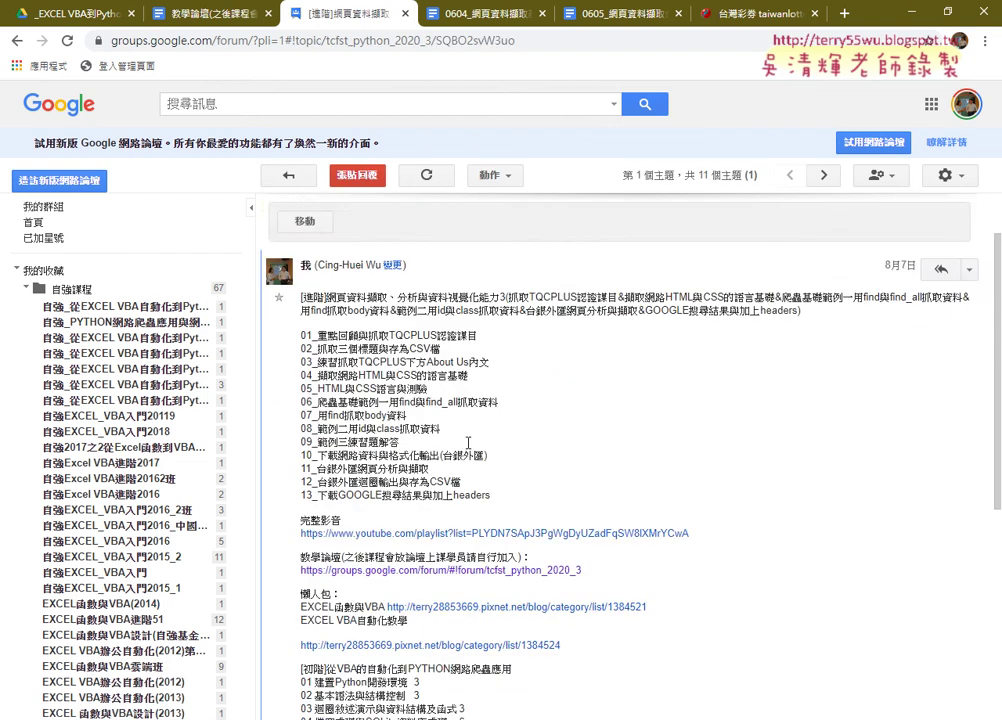
scroll(468, 443, "down", 1)
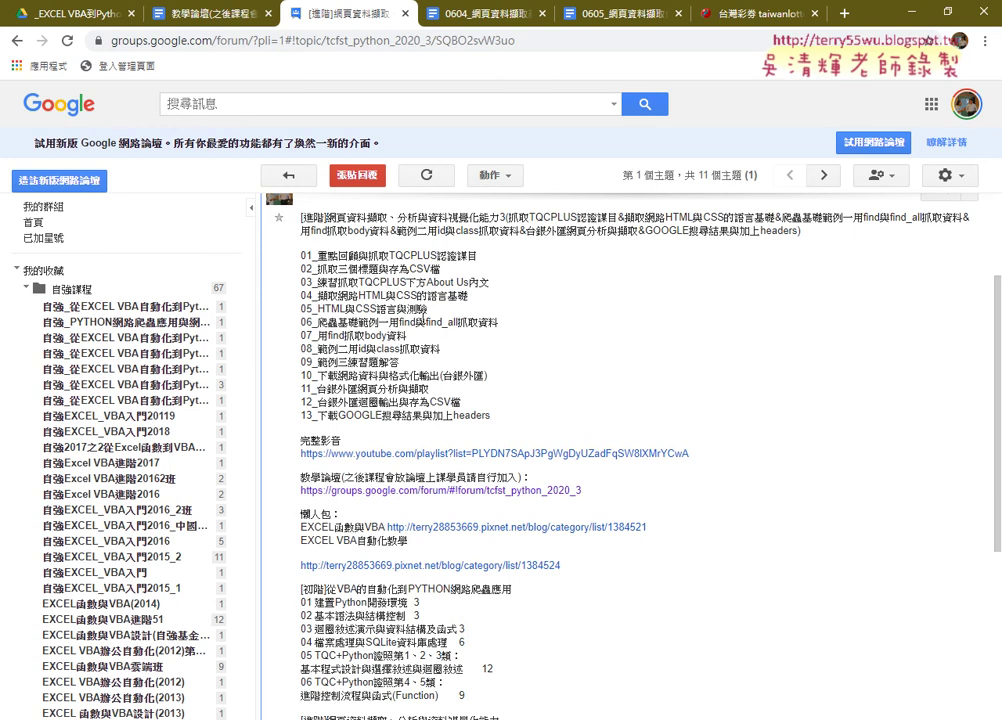
double_click(372, 256)
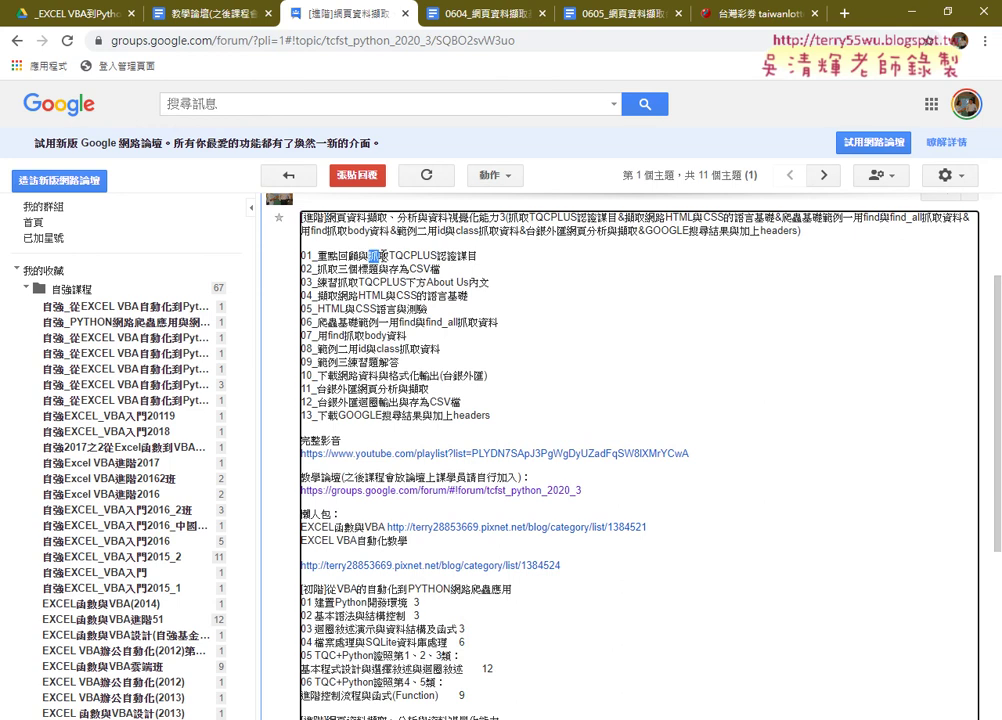
left_click_drag(372, 256, 481, 264)
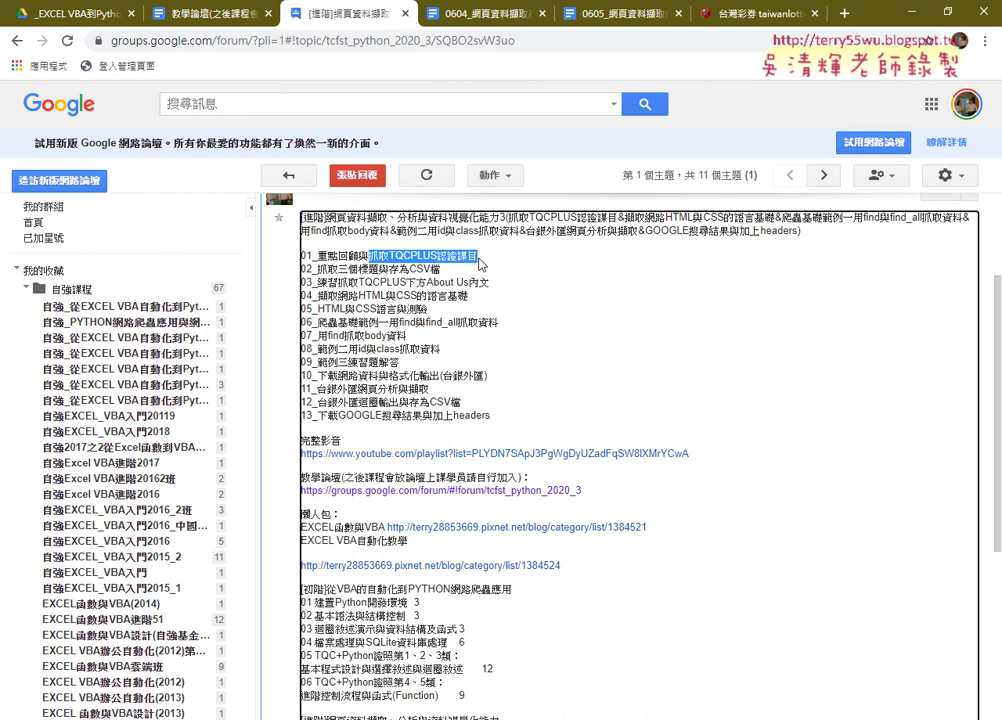
left_click(56, 16)
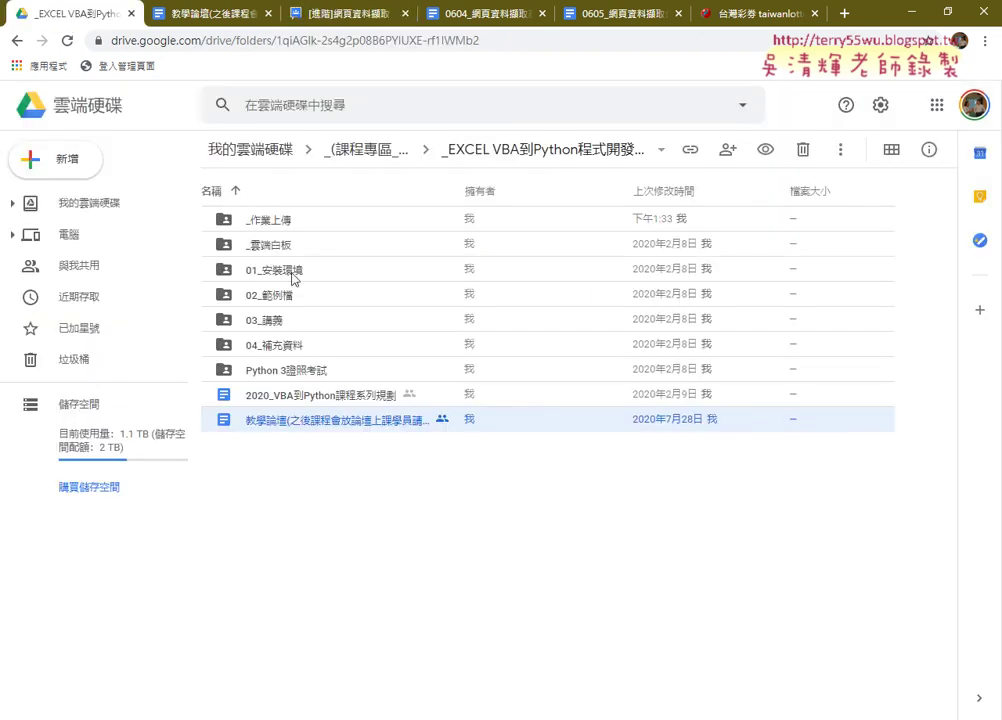
- Go into Python 3證照考試 > Python 3擷取與分析 and open the 目錄 document
double_click(298, 376)
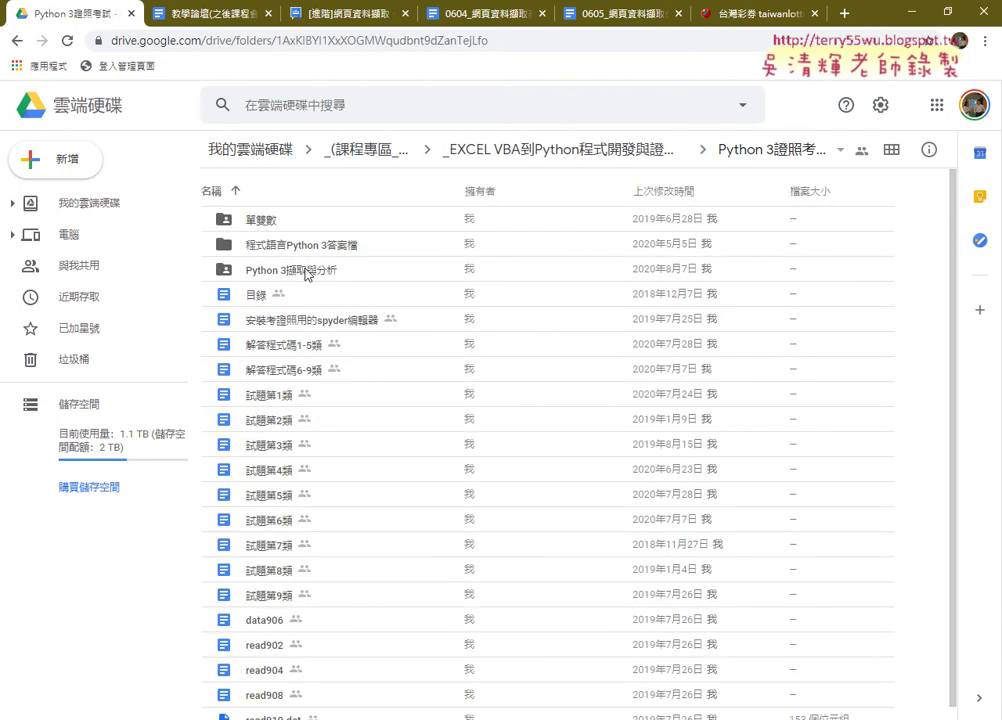
left_click(307, 275)
left_click(309, 276)
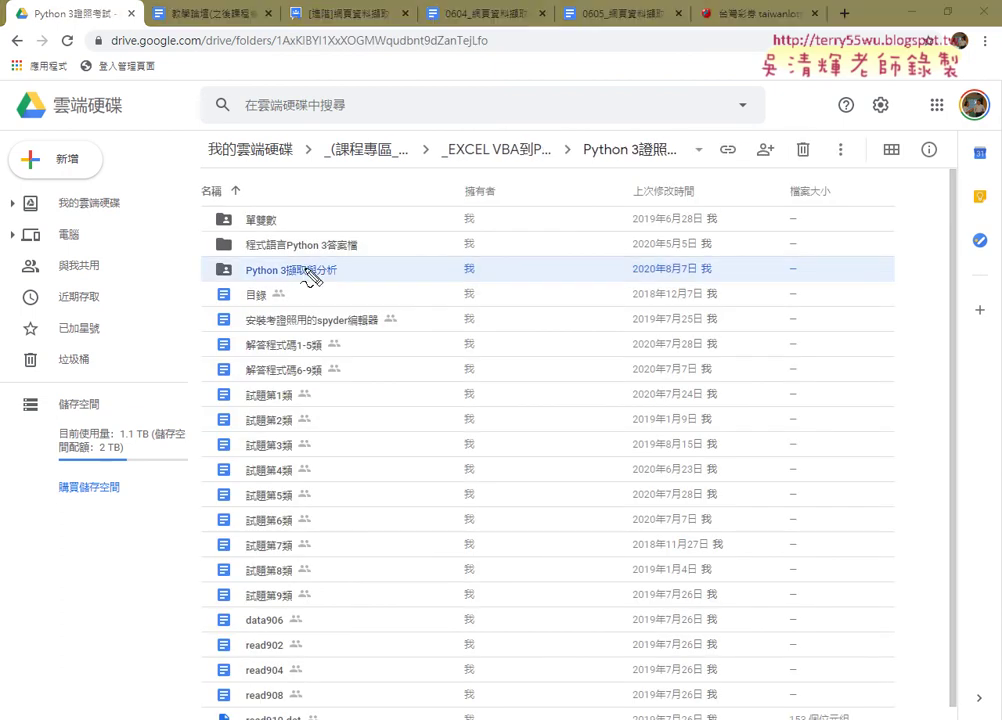
left_click_drag(305, 283, 368, 281)
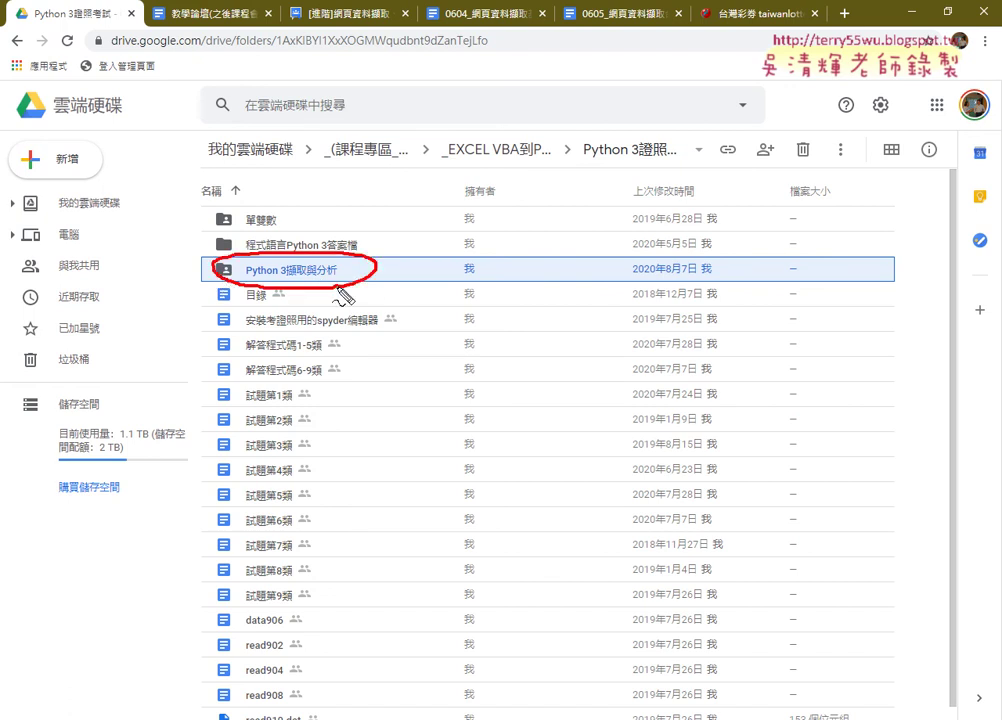
key("Escape")
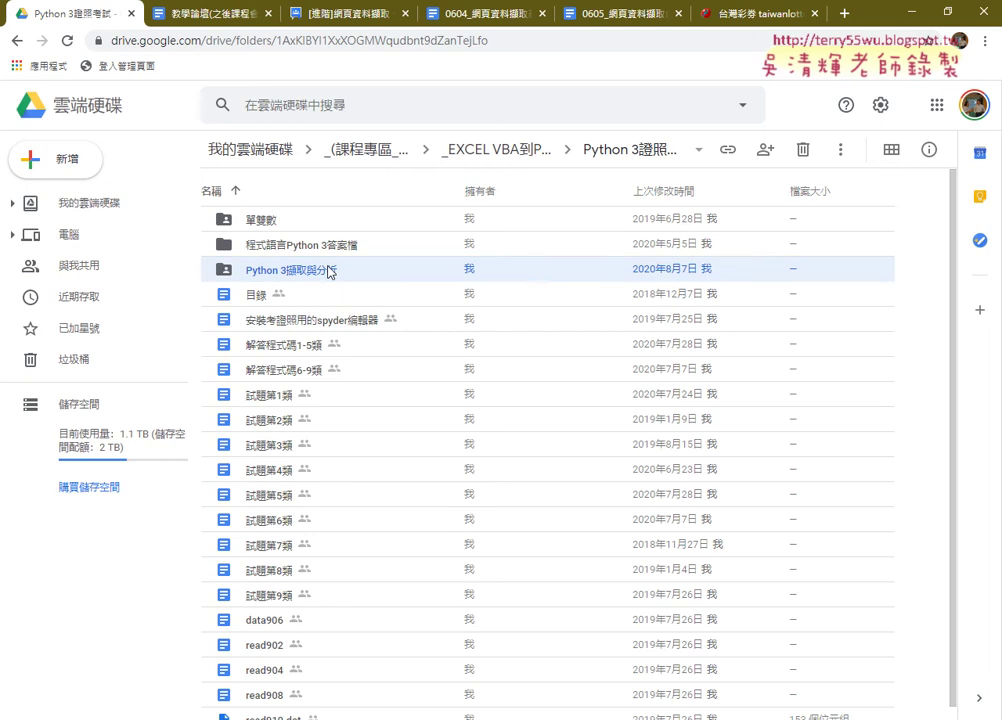
double_click(331, 270)
double_click(291, 245)
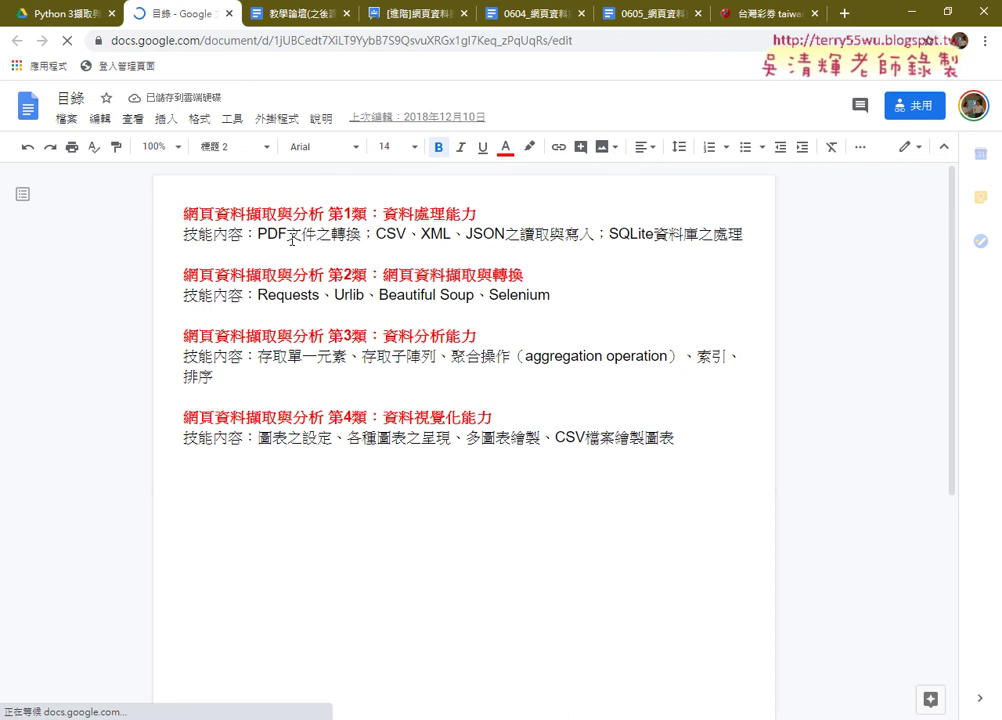
left_click_drag(177, 212, 565, 297)
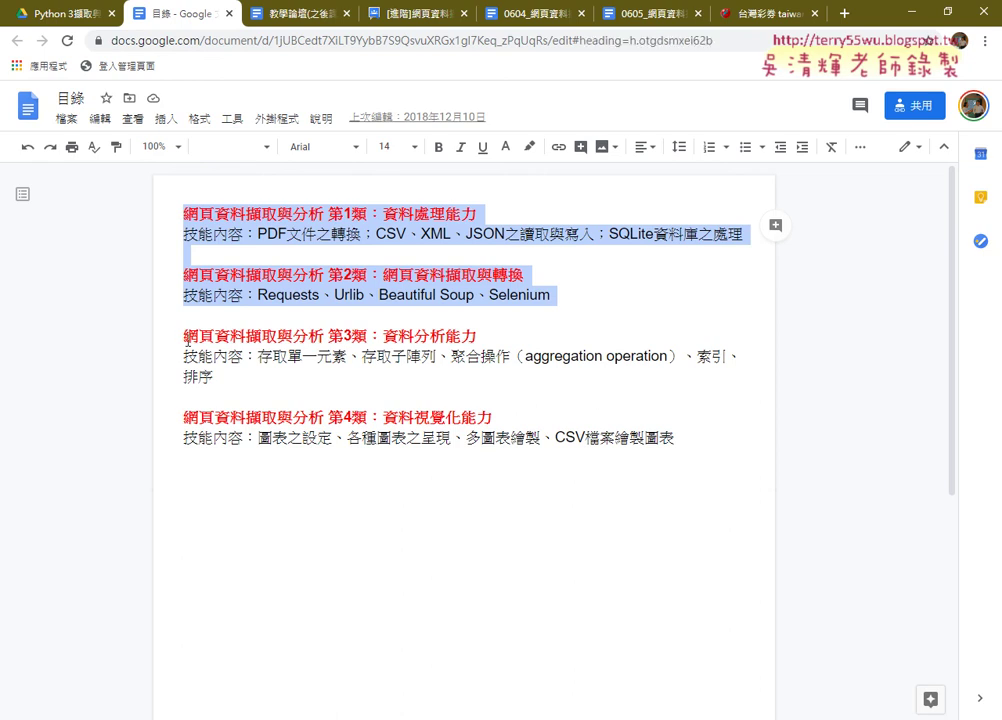
mouse_move(180, 336)
left_mouse_down()
mouse_move(558, 360)
mouse_move(576, 387)
left_mouse_up()
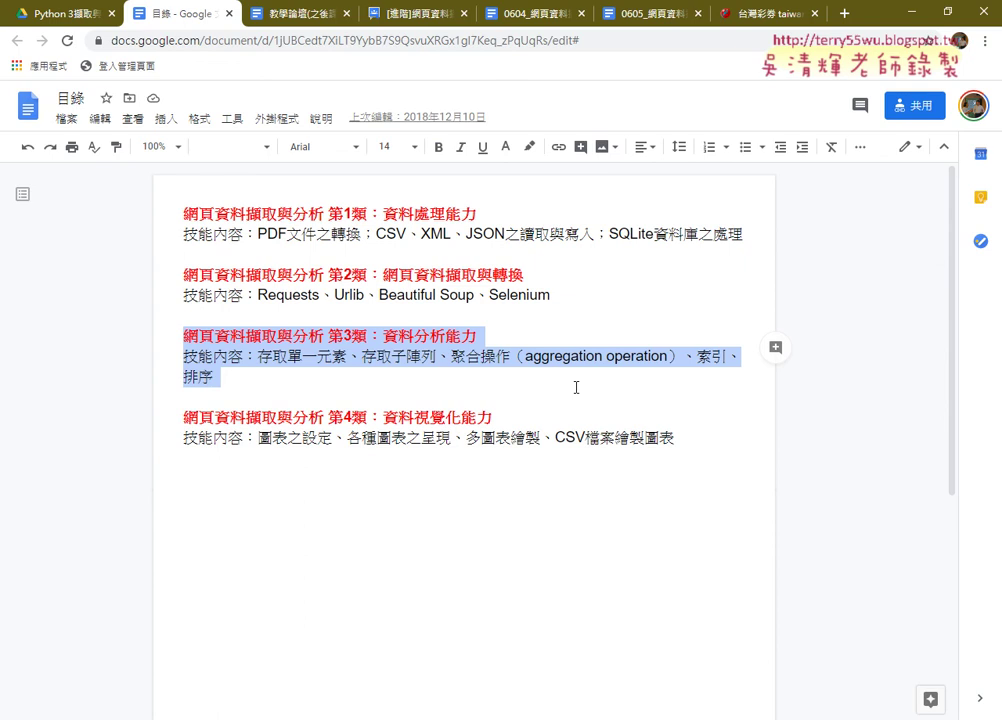
left_click_drag(183, 417, 762, 441)
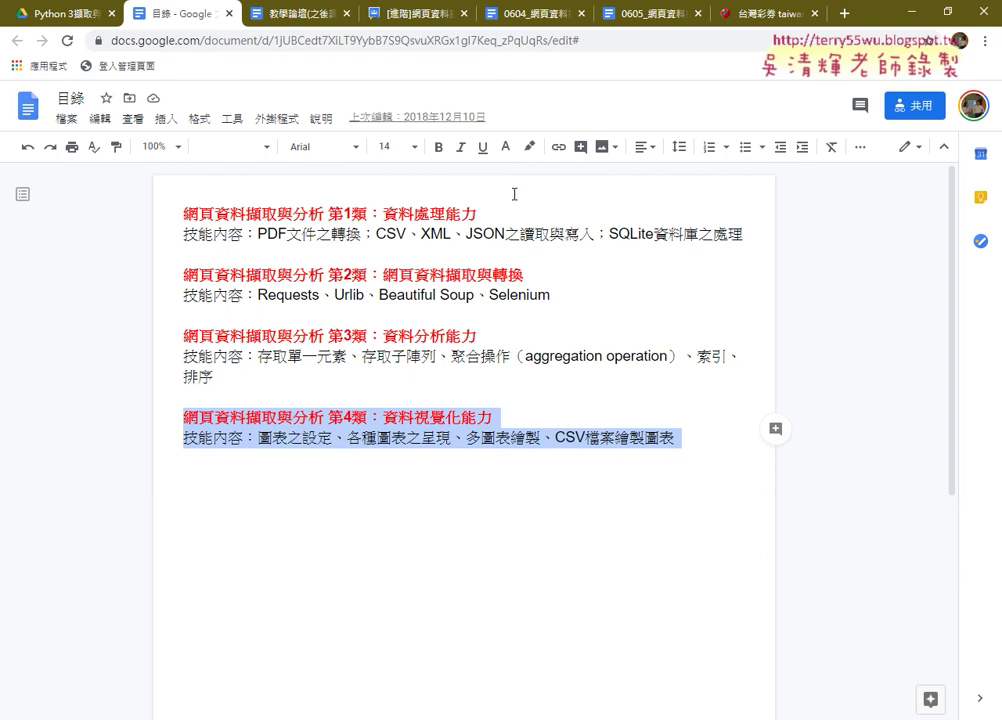
- Open the 試題第1類(單雙) exam document from Drive, then return to the Groups course topic
left_click(85, 13)
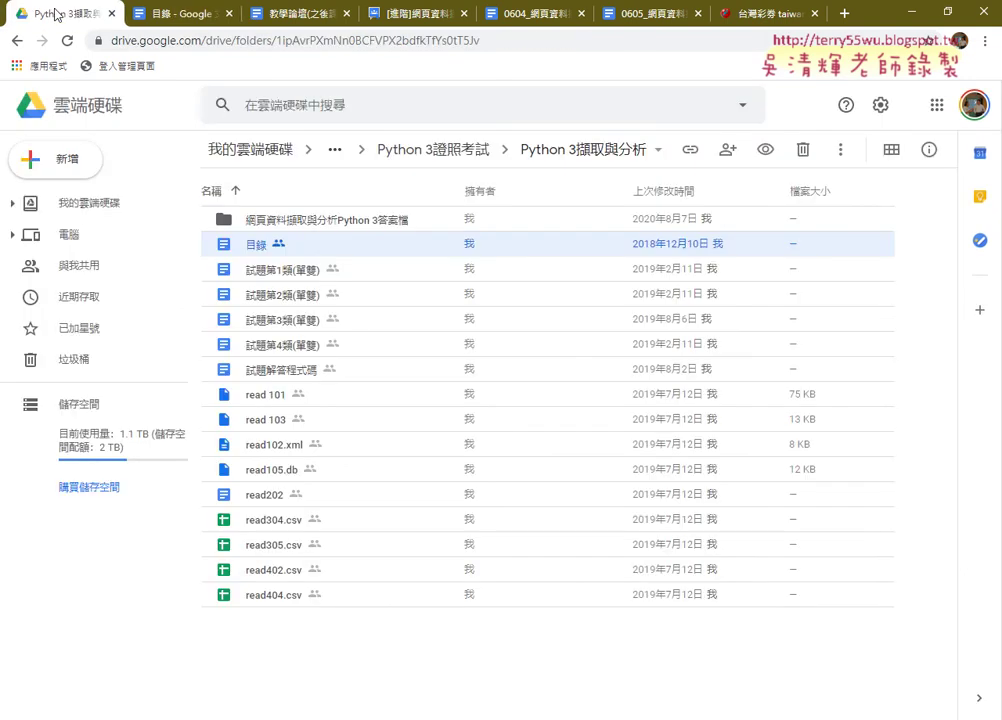
double_click(302, 276)
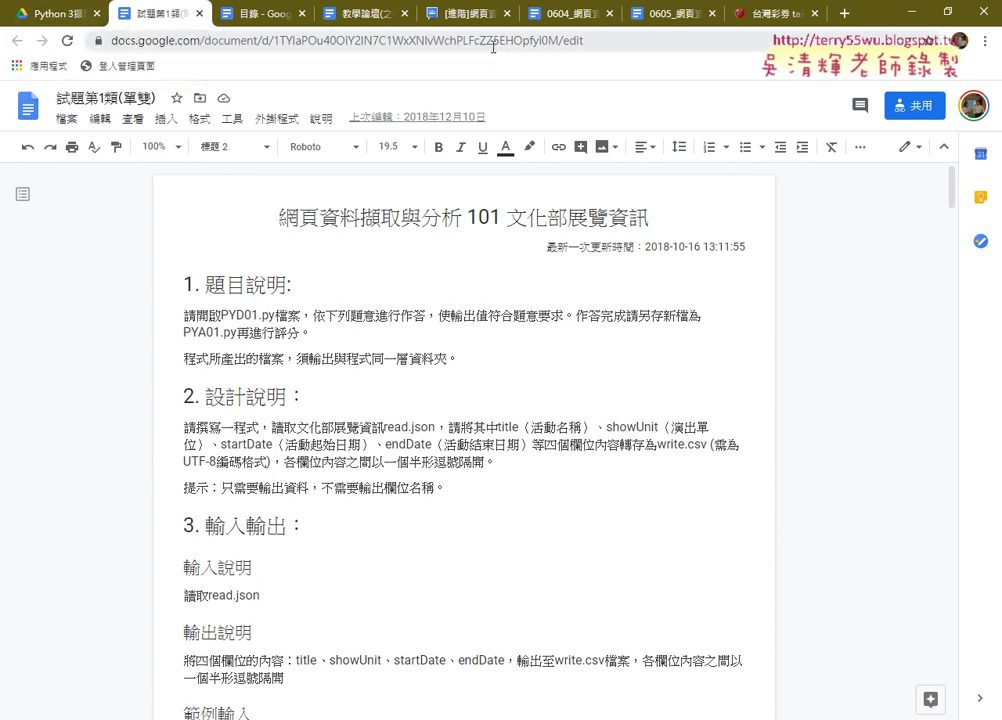
left_click(459, 13)
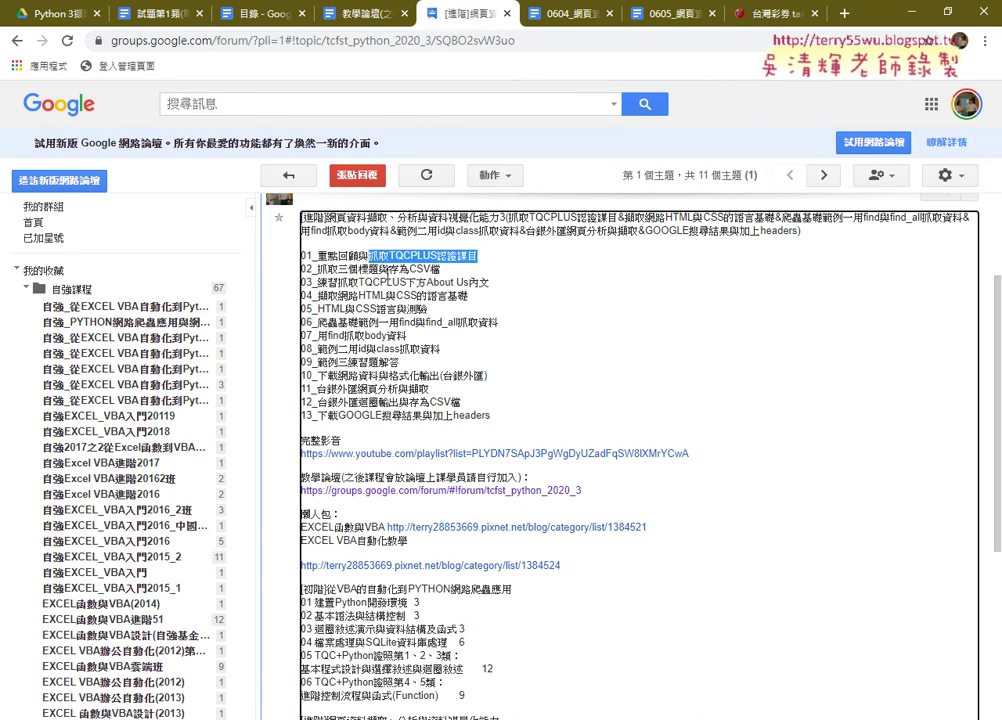
left_click_drag(338, 269, 441, 270)
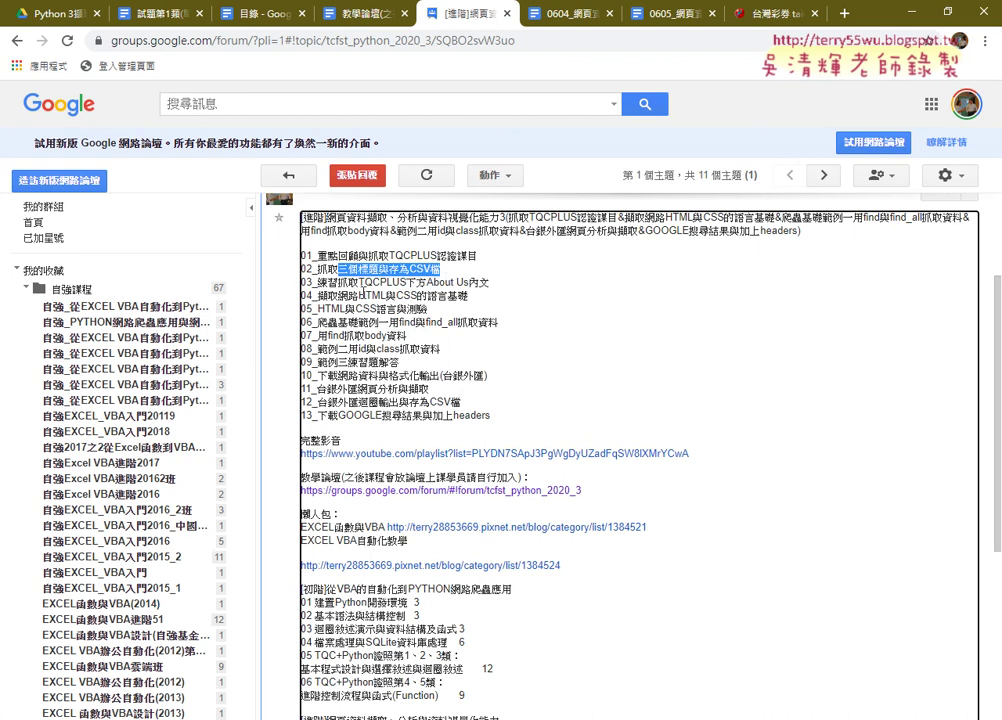
double_click(400, 283)
left_click_drag(400, 283, 408, 283)
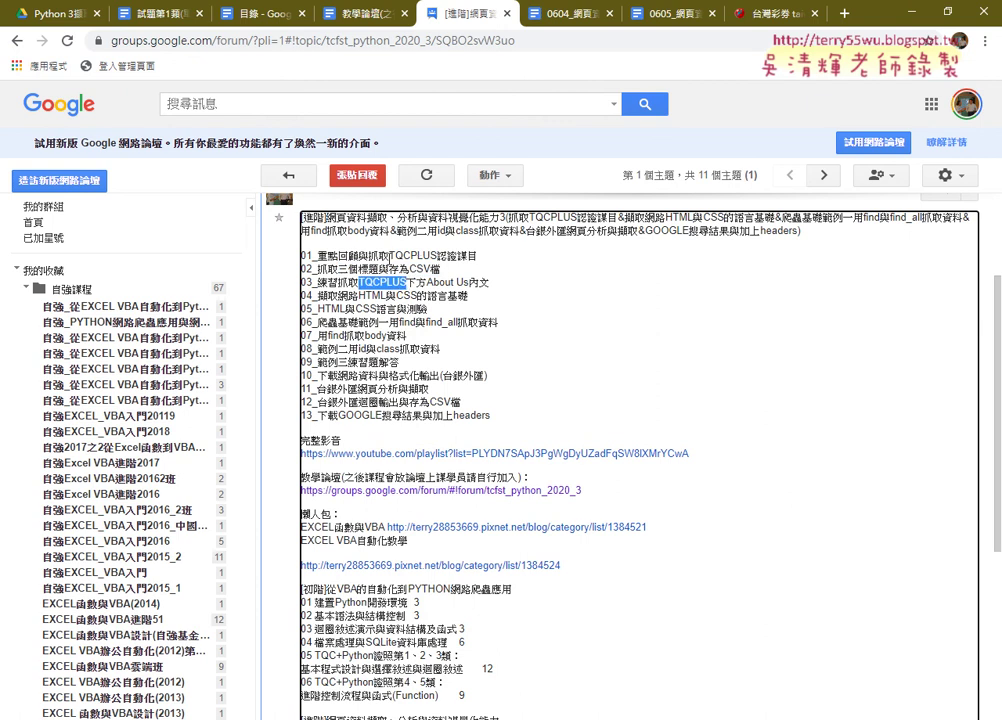
left_click_drag(390, 256, 480, 257)
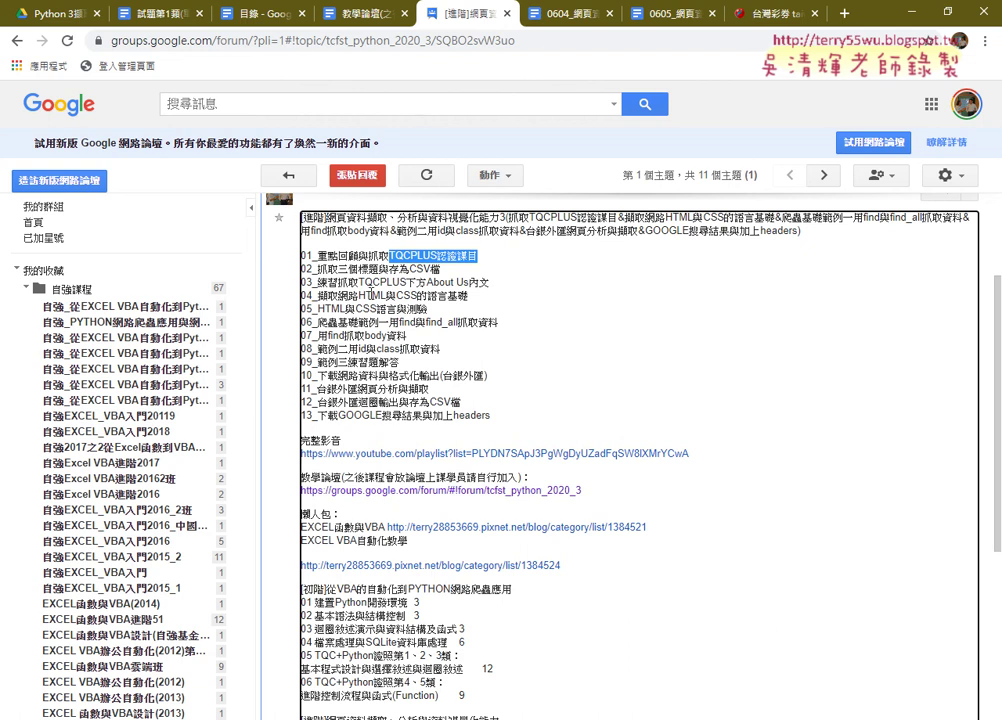
mouse_move(359, 283)
left_mouse_down()
mouse_move(489, 283)
mouse_move(317, 269)
left_mouse_up()
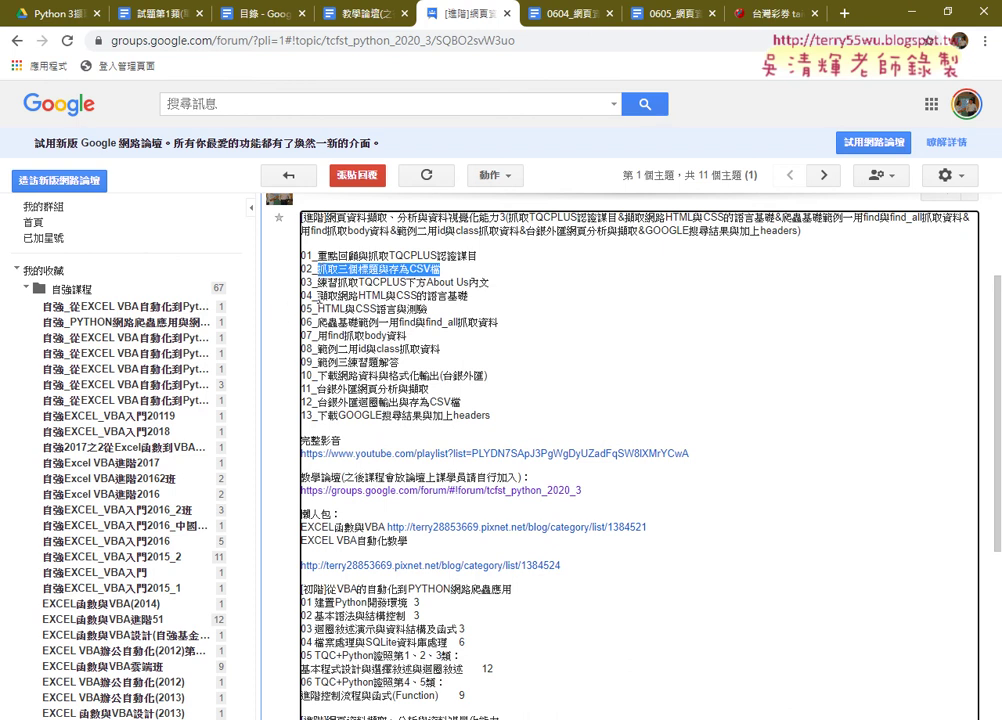
left_click_drag(317, 296, 478, 300)
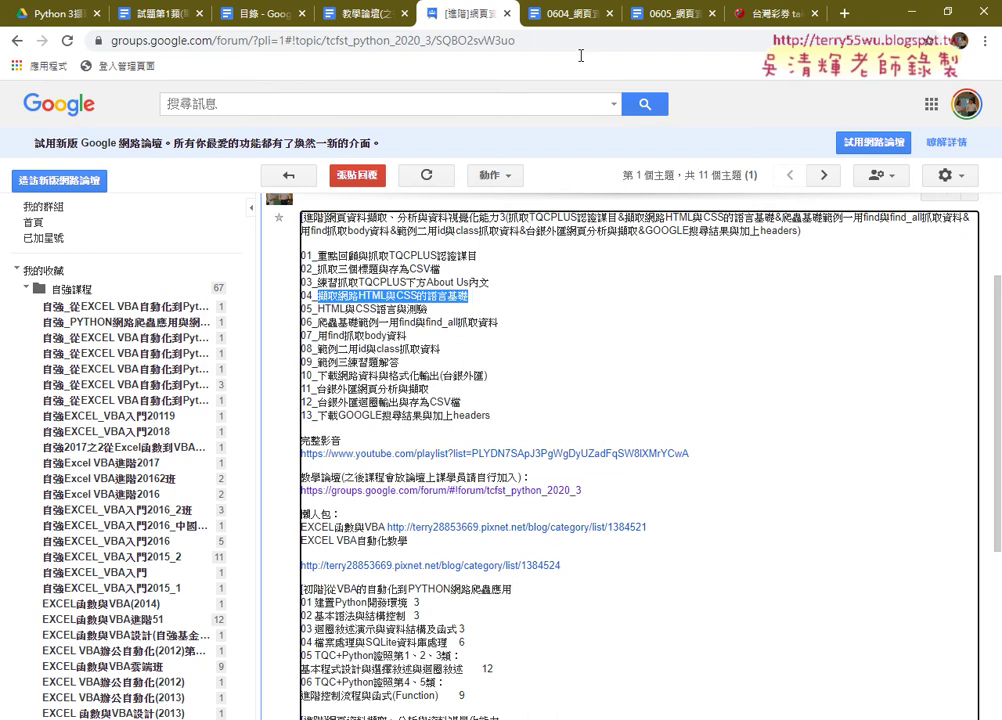
- In the 0604_網頁資料擷取基礎與外匯 notes, follow the W3Schools tutorial link into a new tab
left_click(573, 18)
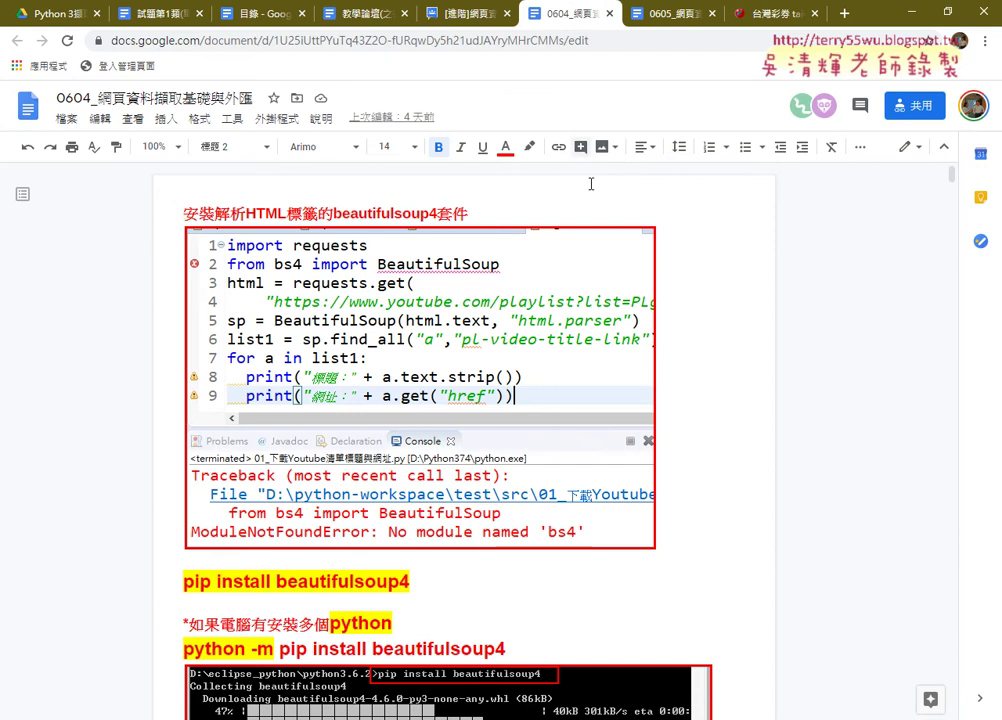
scroll(651, 277, "down", 4)
scroll(651, 277, "down", 4)
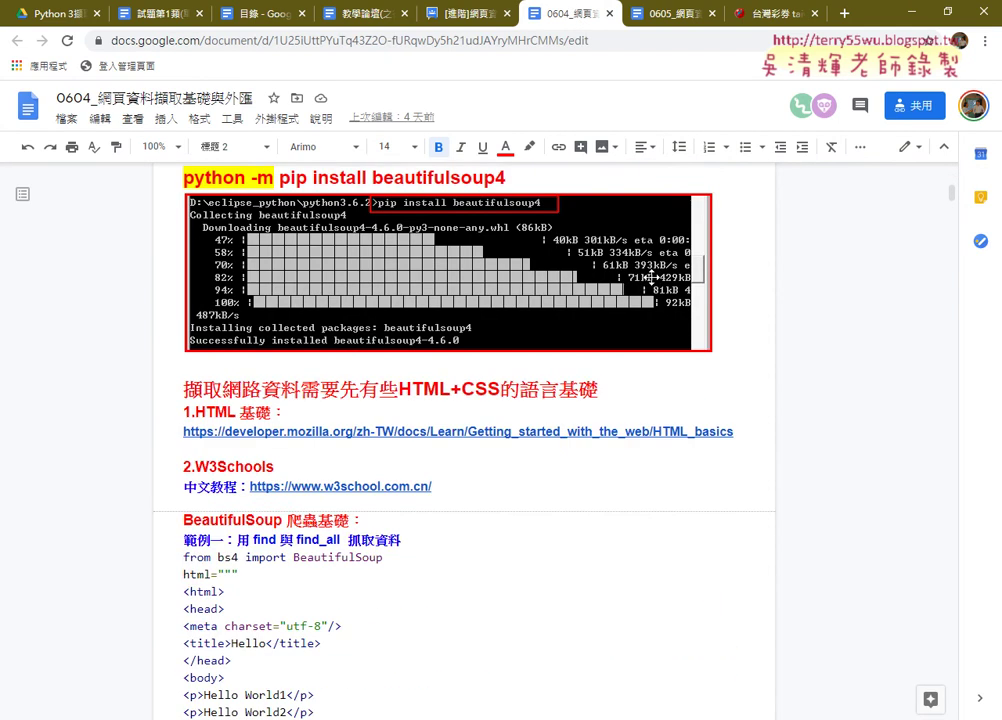
scroll(651, 277, "down", 4)
scroll(651, 277, "down", 1)
scroll(651, 278, "up", 2)
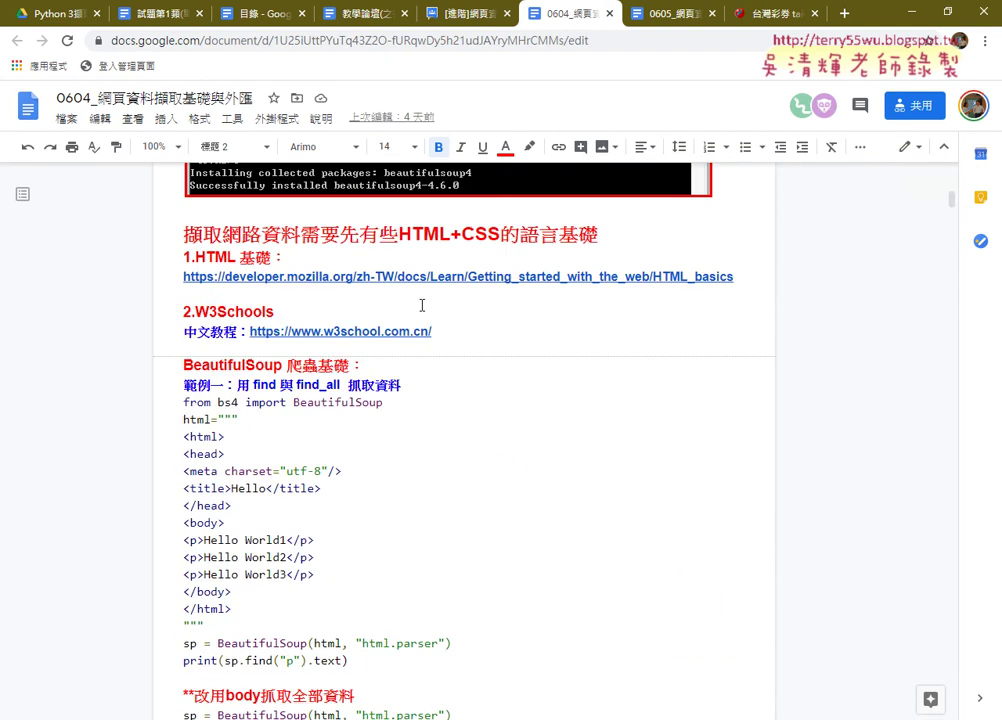
left_click(330, 276)
left_click(358, 342)
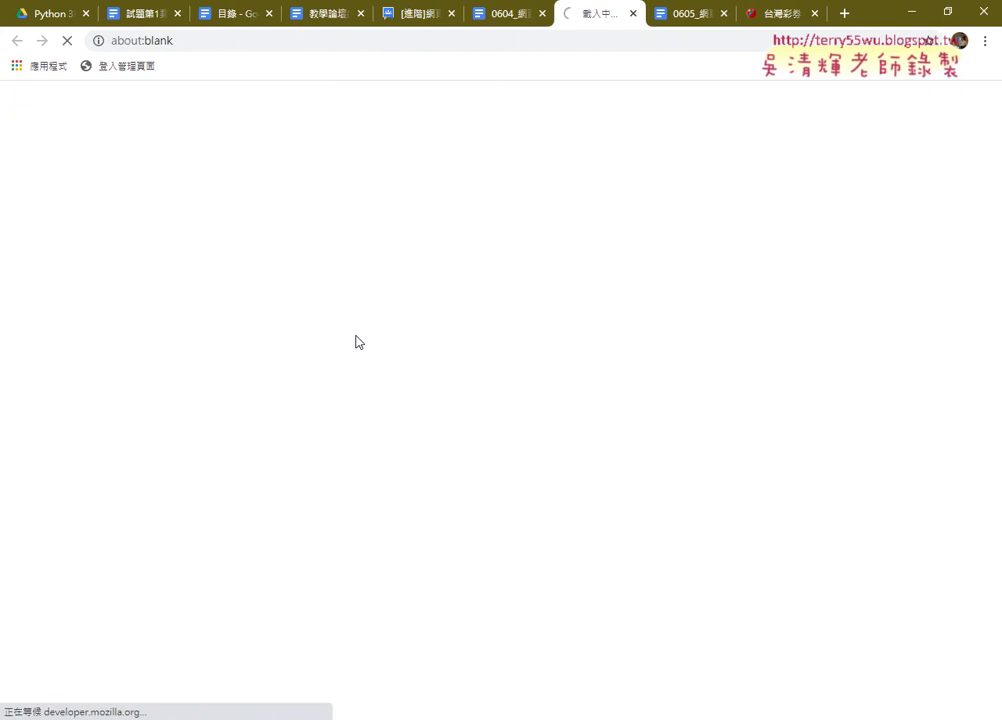
- Close the MDN HTML basics page and open the w3school.com.cn link from its preview
left_click(633, 14)
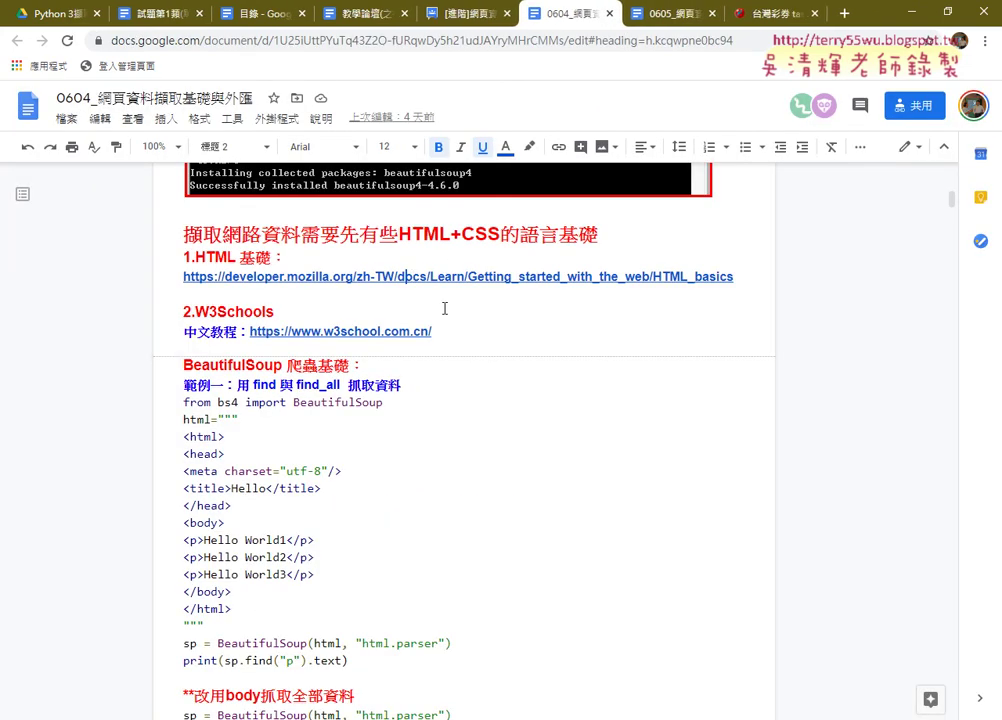
left_click(479, 335)
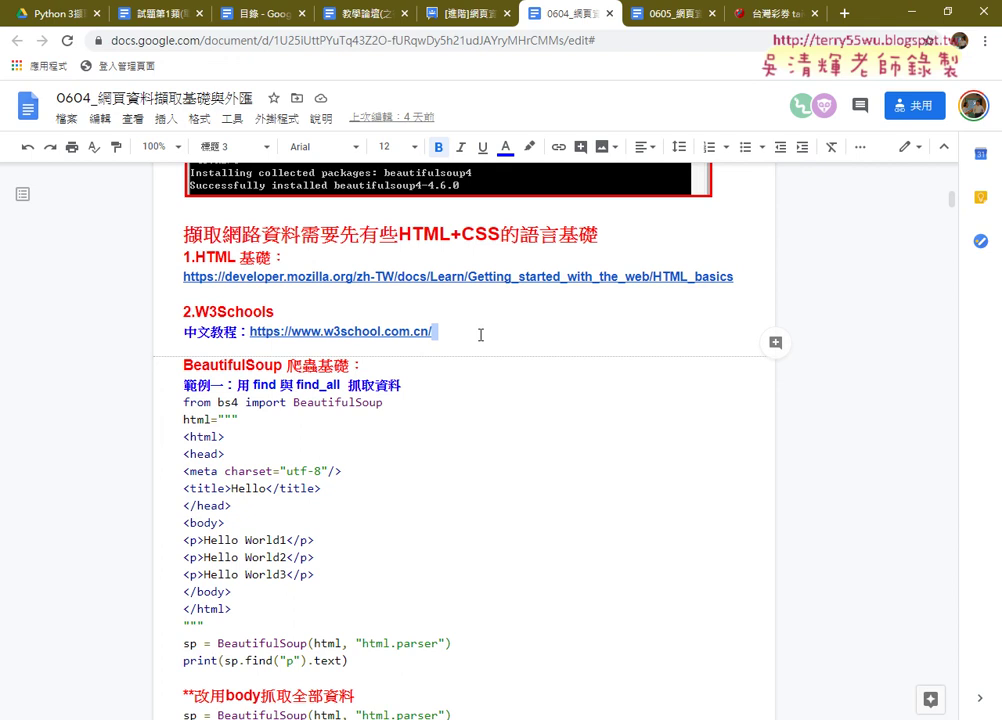
scroll(480, 335, "down", 3)
left_click(355, 174)
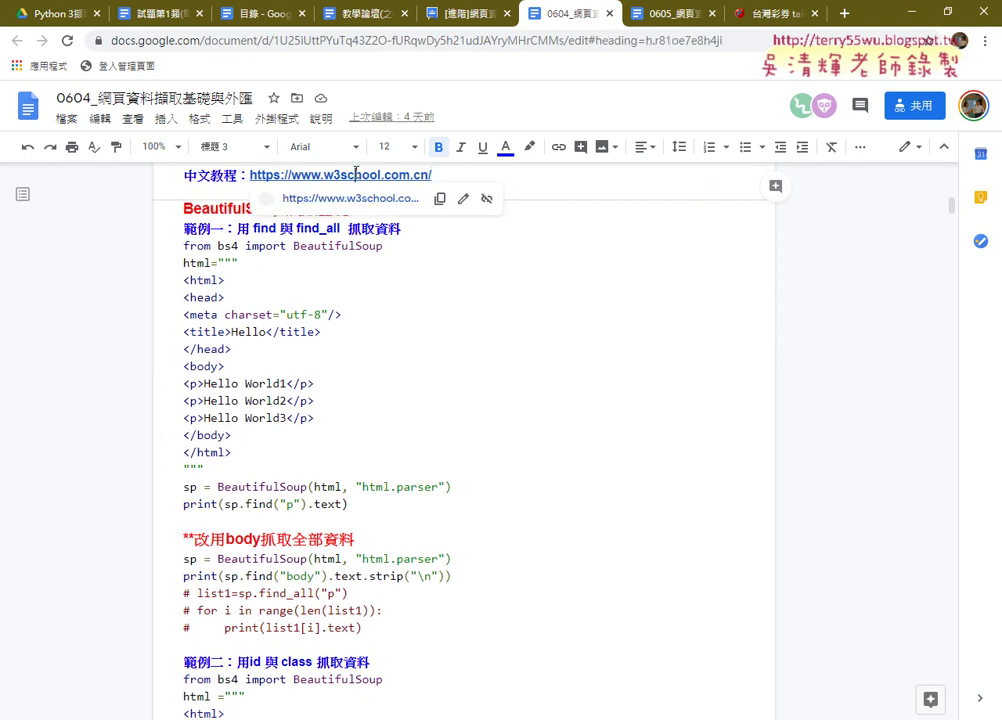
left_click(348, 199)
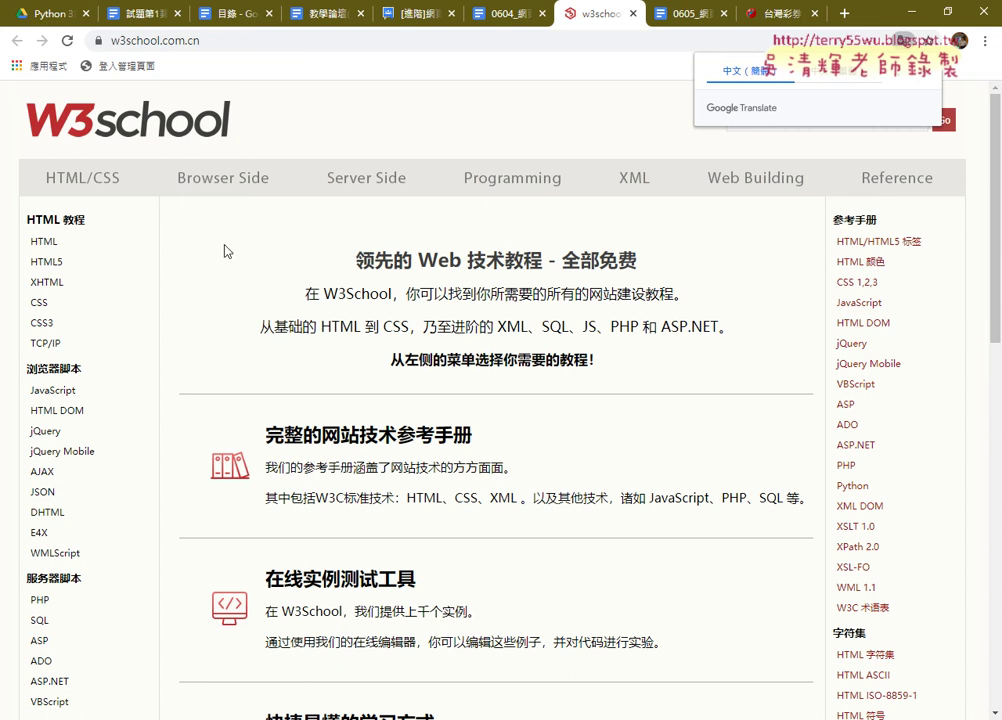
- Go from W3School's HTML tutorial to the HTML quiz and start it at question 1
left_click(44, 241)
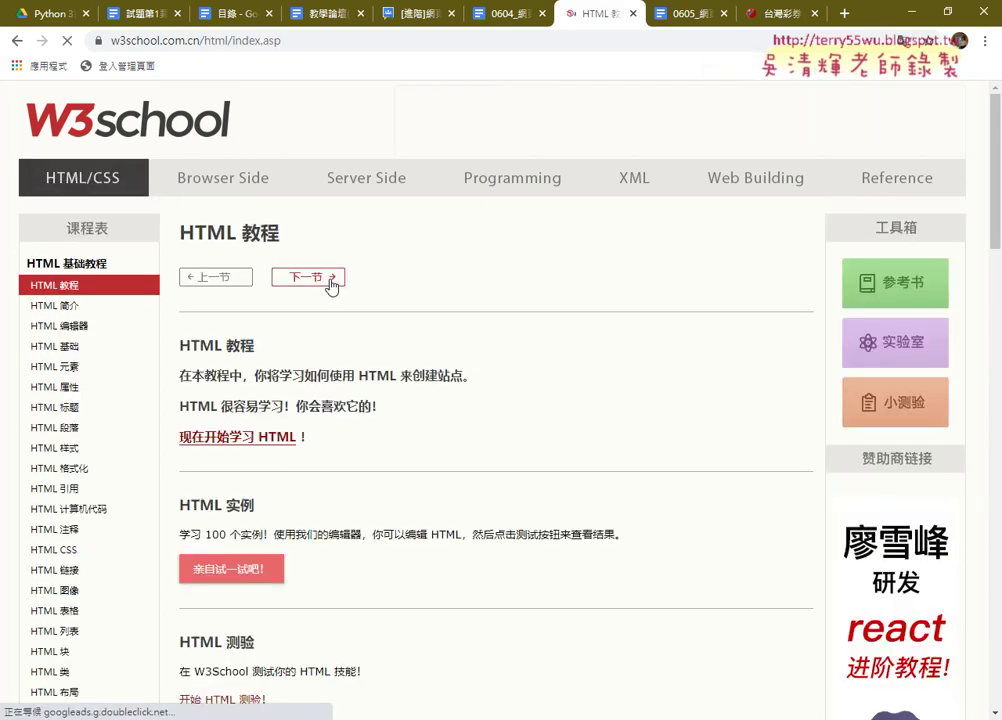
scroll(331, 287, "down", 3)
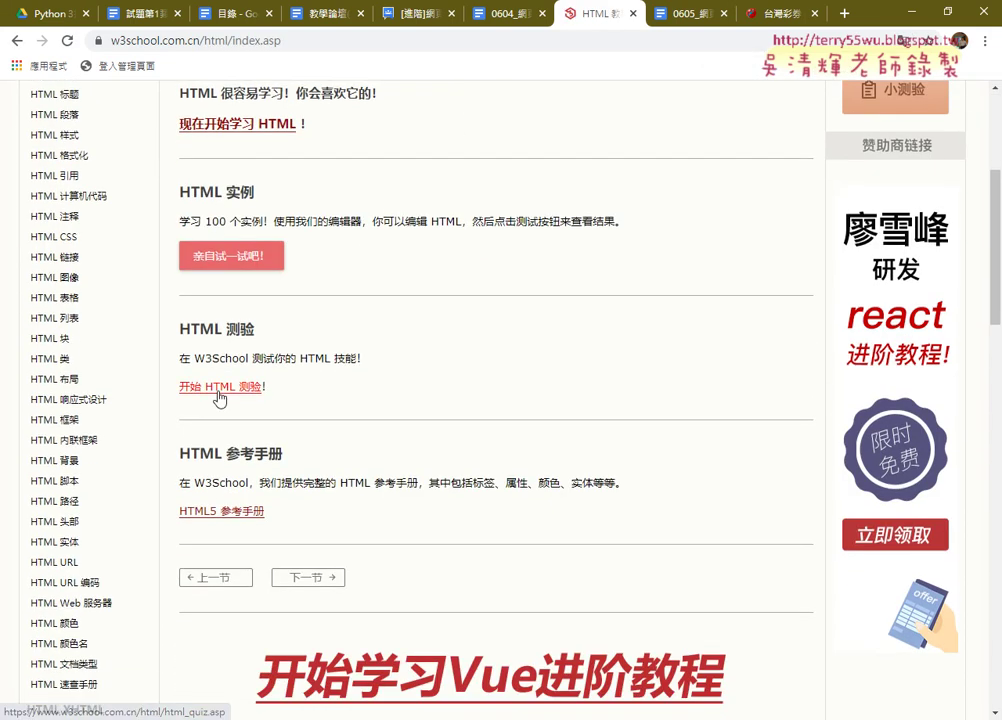
left_click(220, 387)
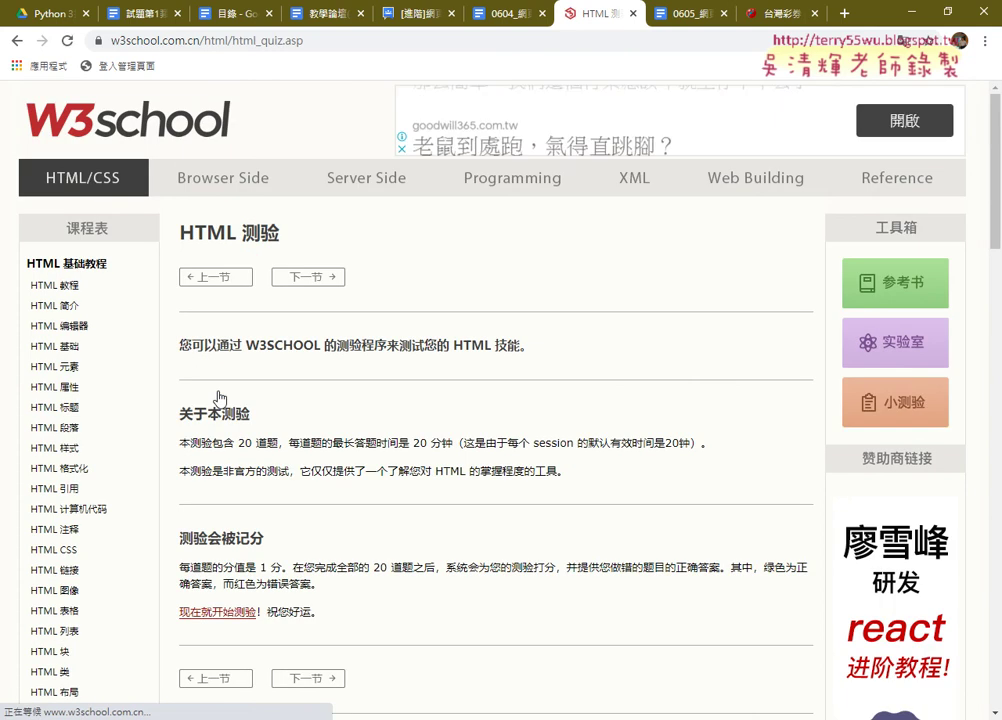
scroll(220, 397, "down", 2)
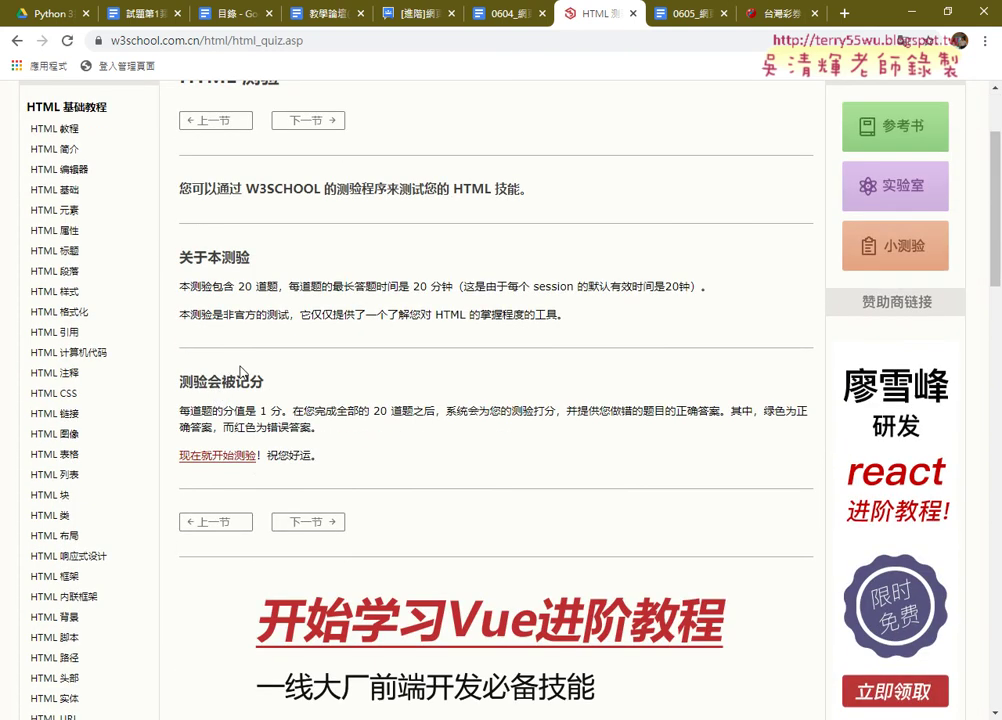
left_click(245, 463)
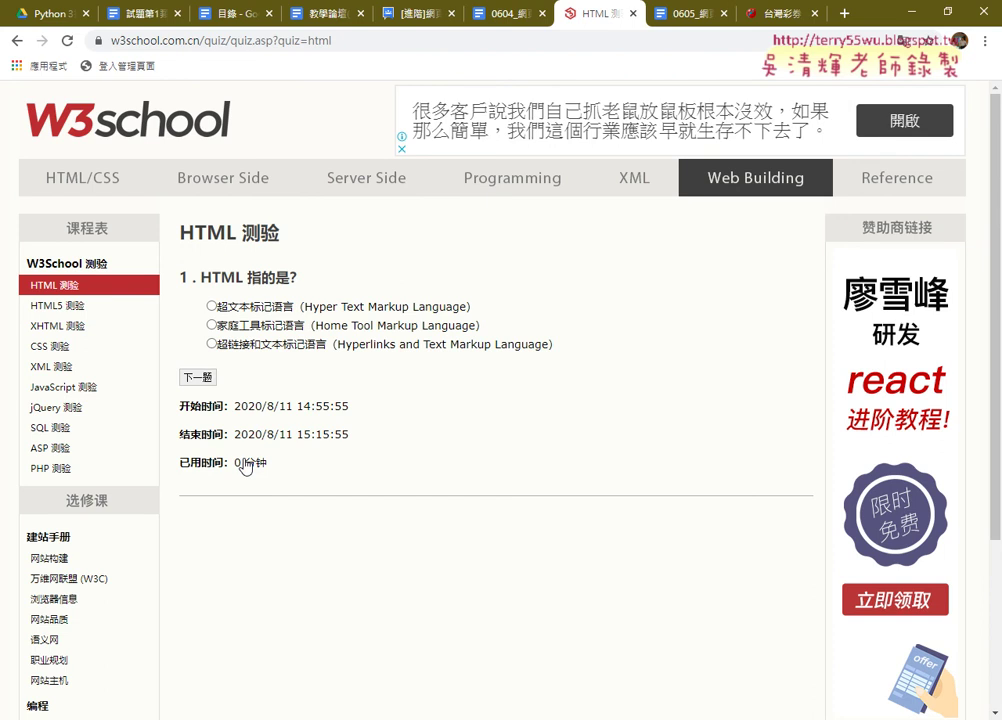
- Leave the W3School HTML quiz and return to the Google Groups course outline post
scroll(143, 420, "down", 2)
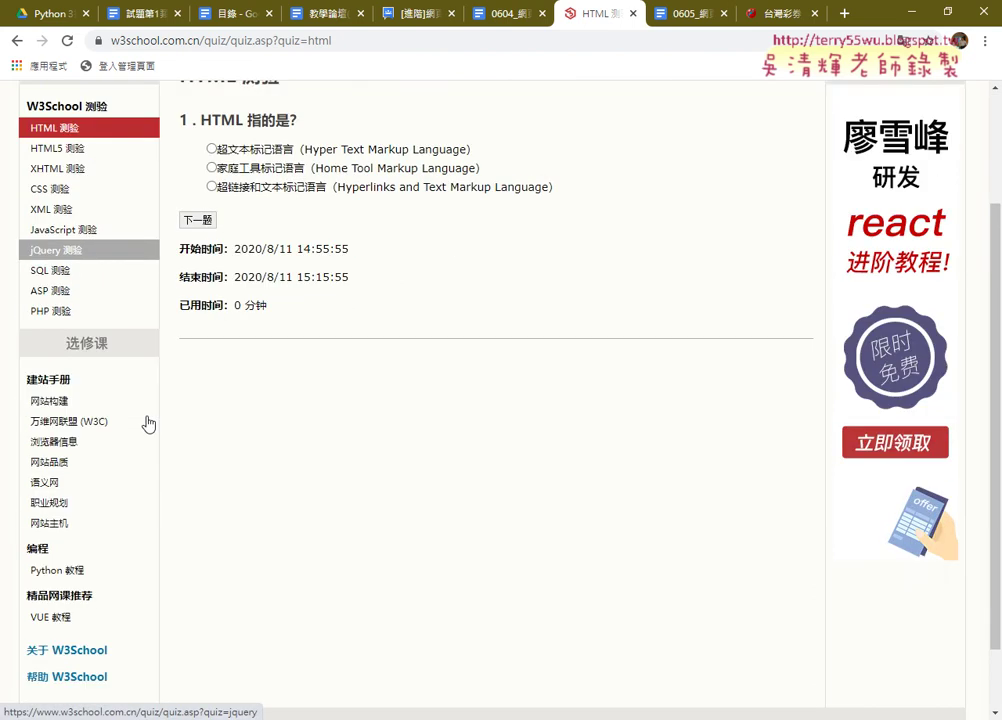
scroll(145, 422, "up", 2)
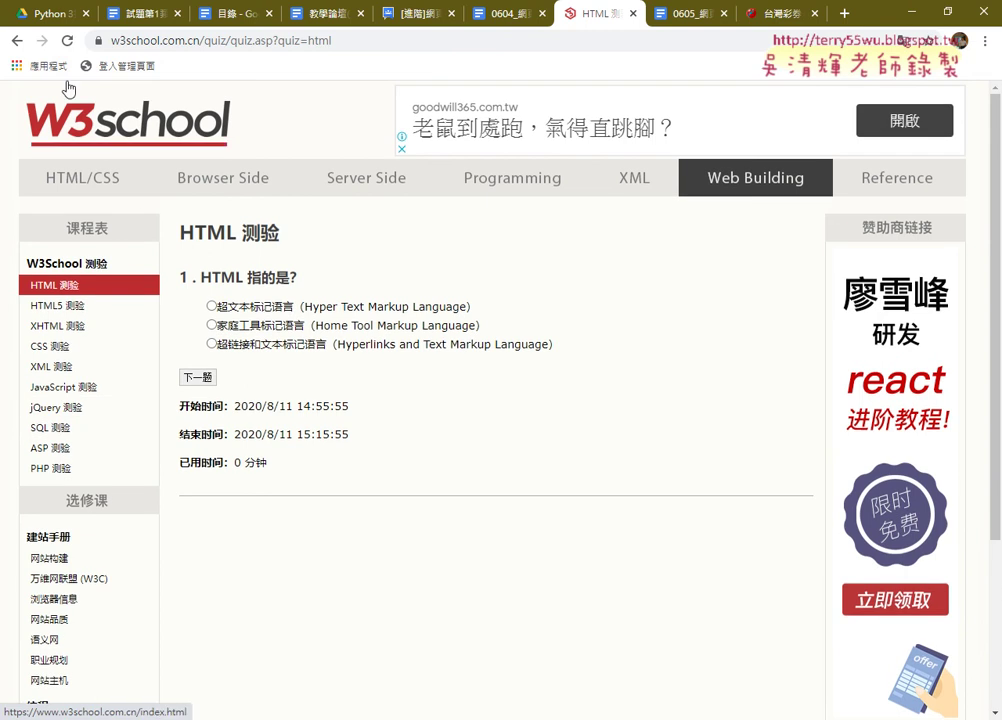
left_click(15, 42)
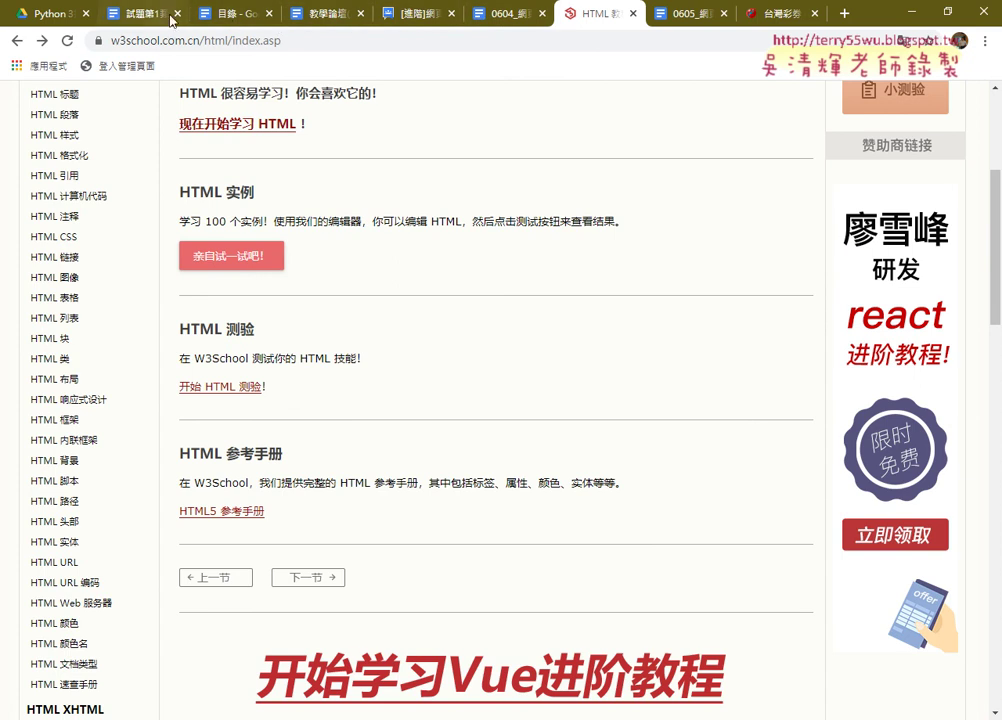
left_click(427, 17)
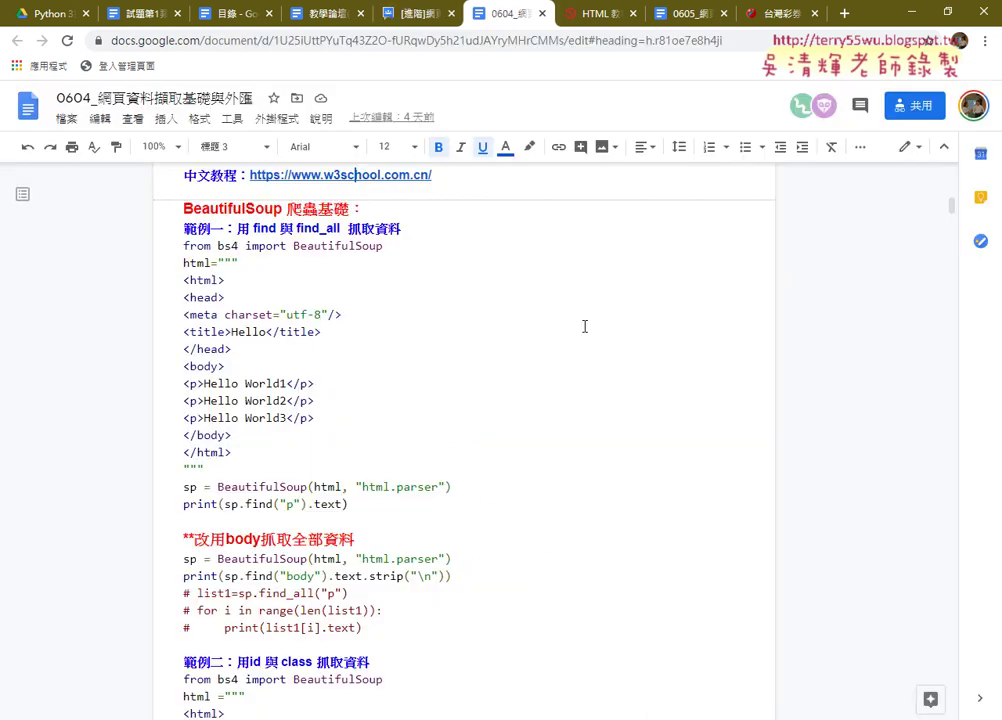
left_click(505, 13)
scroll(586, 329, "down", 3)
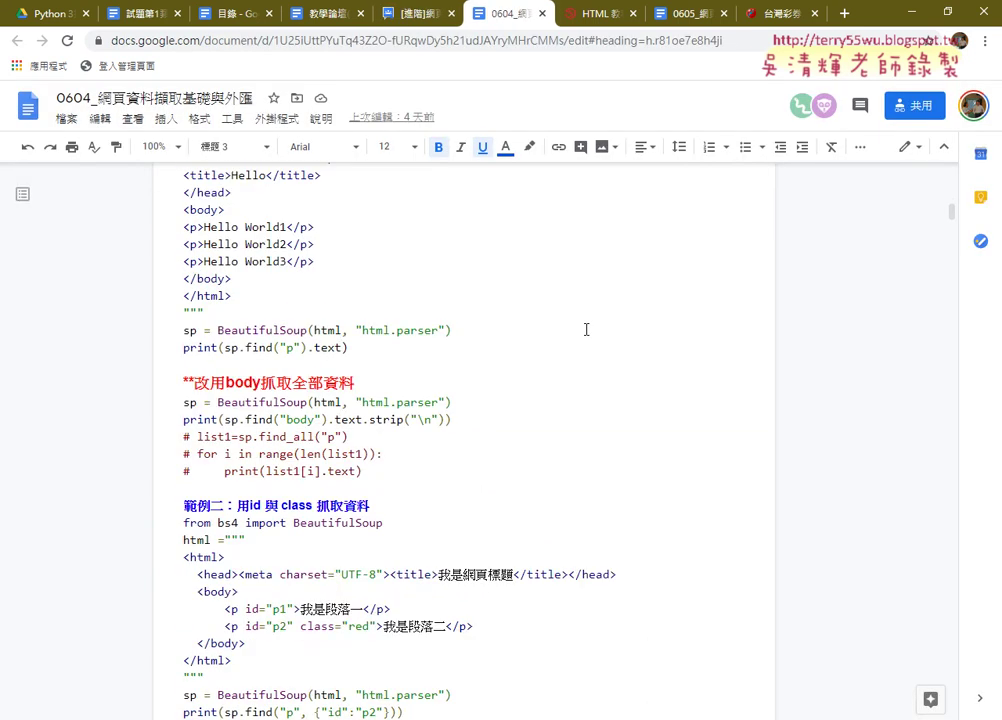
scroll(586, 329, "up", 2)
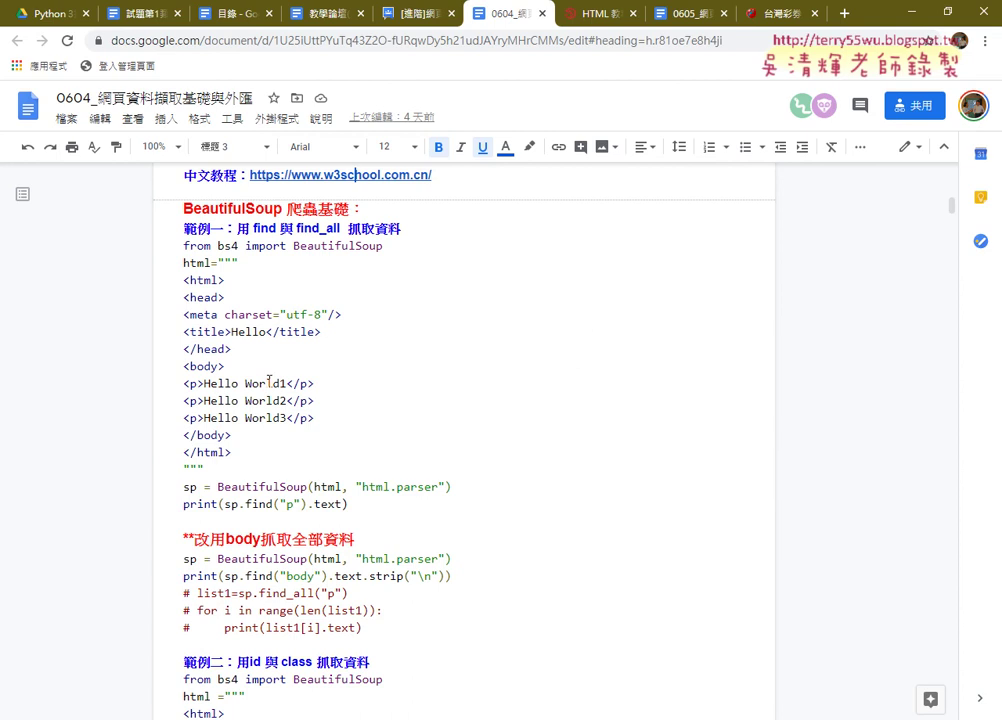
left_click_drag(178, 384, 339, 421)
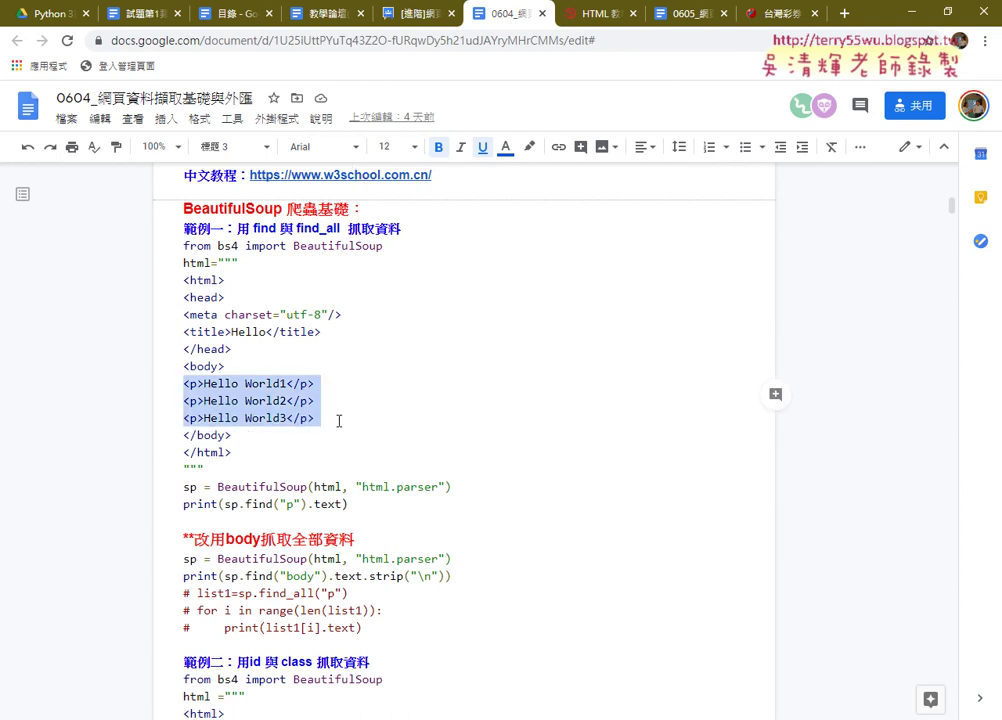
left_click(185, 383)
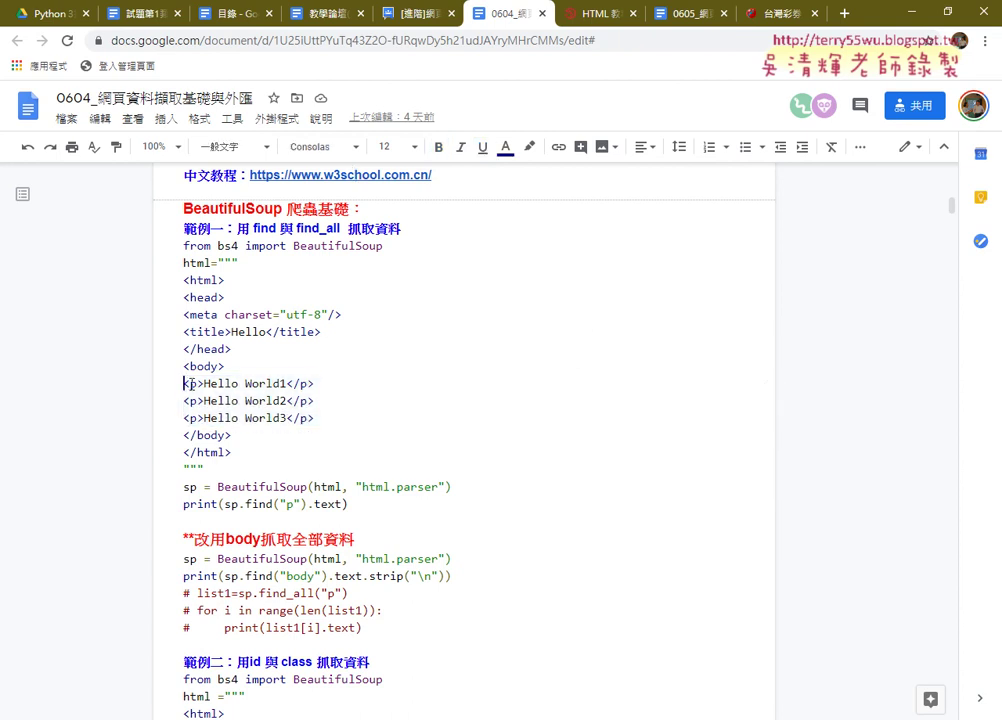
left_click_drag(185, 383, 231, 366)
left_click_drag(238, 435, 183, 435)
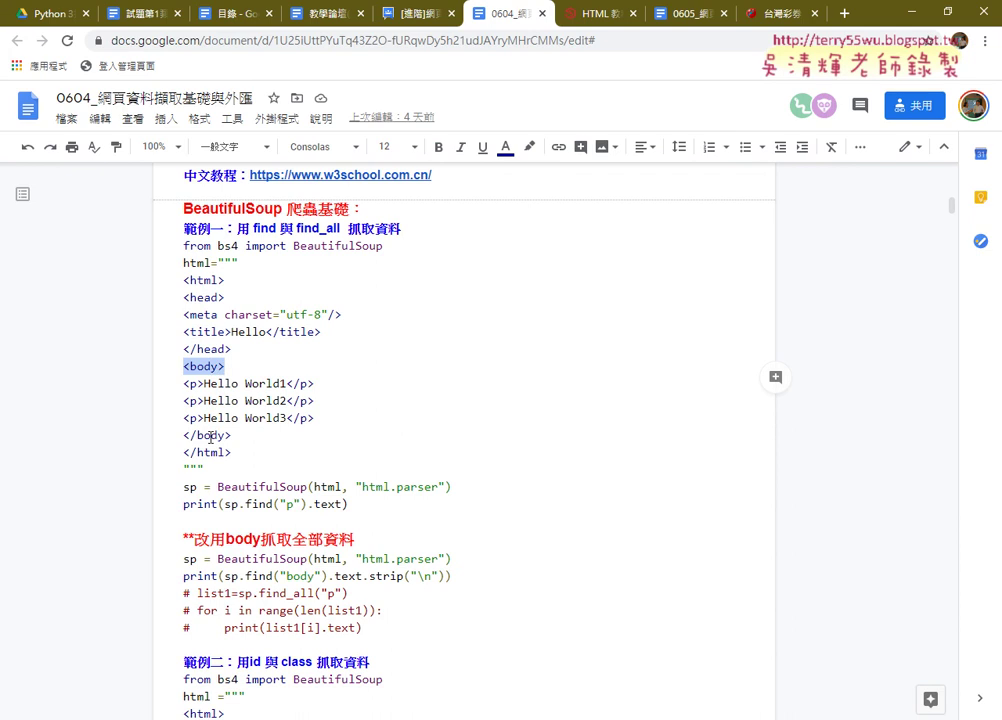
left_click_drag(183, 435, 238, 435)
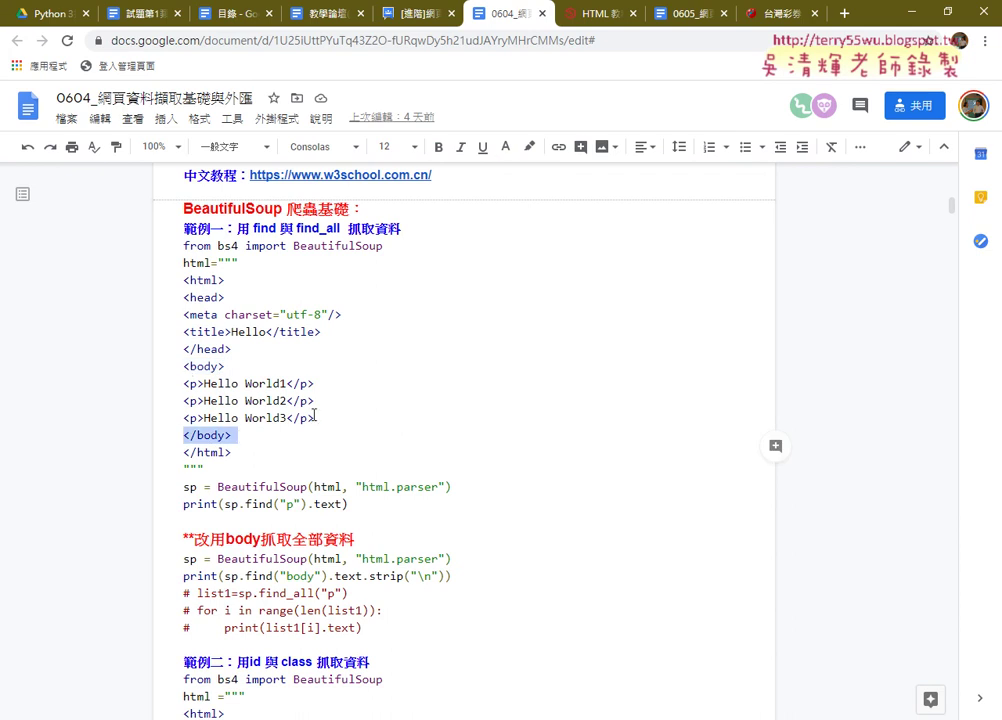
left_click_drag(314, 418, 175, 386)
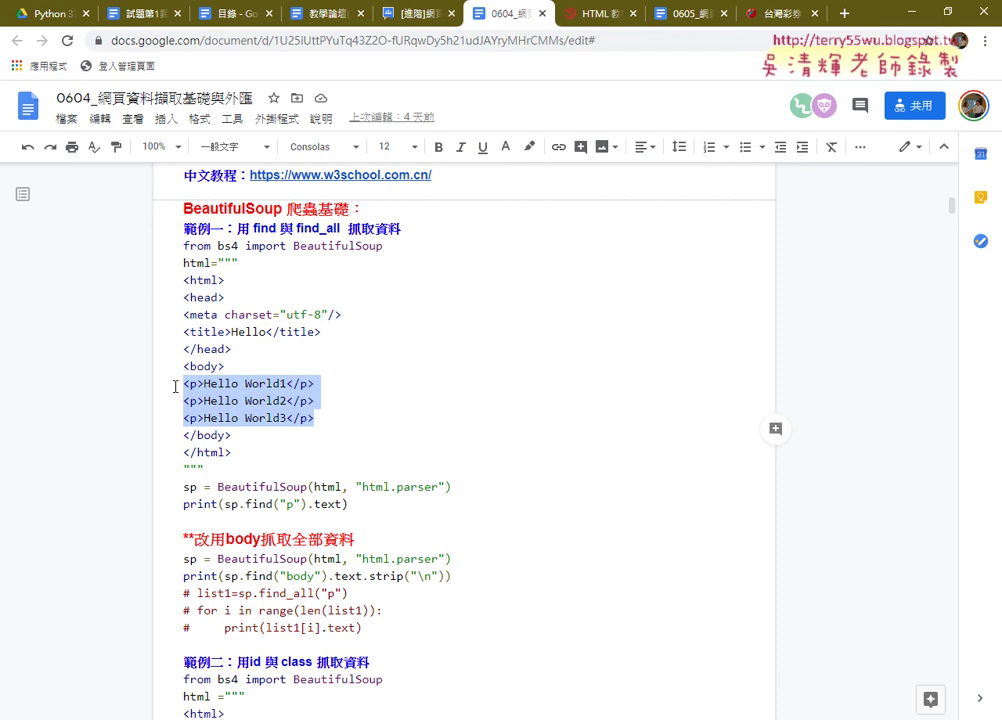
- Highlight outline items 11–13: 台銀外匯網頁分析與擷取, 為CSV檔, and GOOGLE搜尋結果
left_click(406, 20)
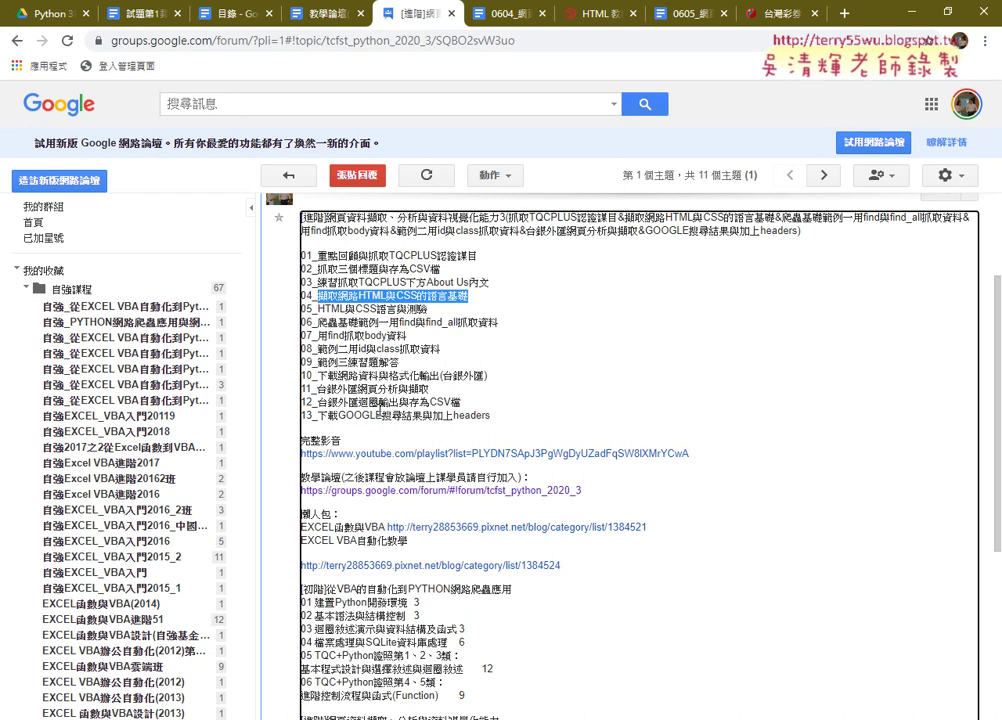
left_click_drag(316, 389, 431, 390)
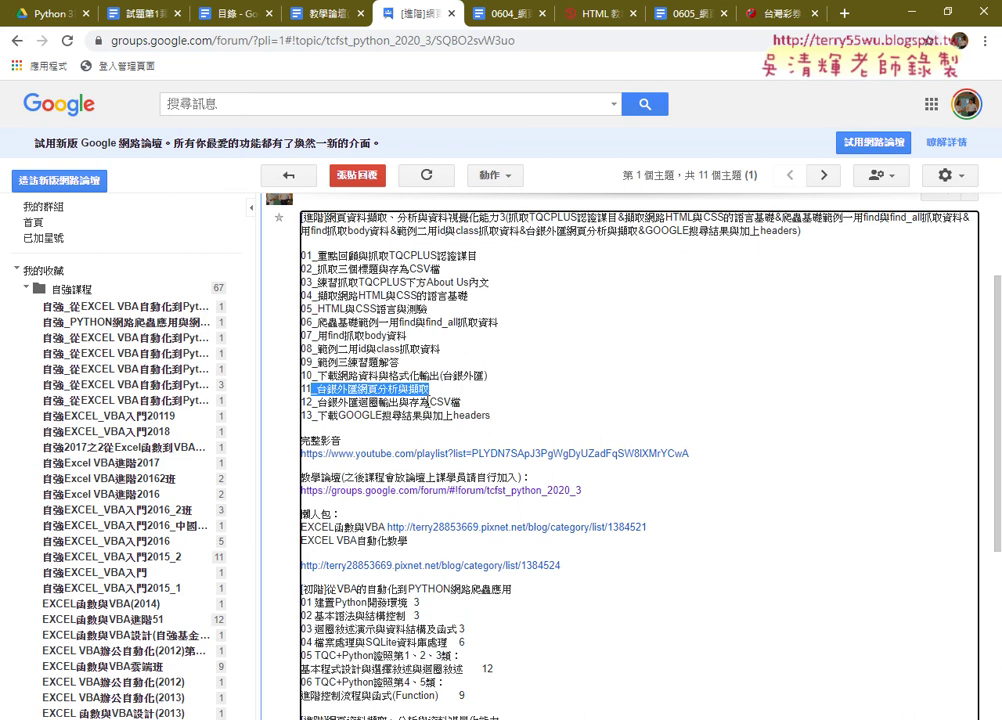
left_click_drag(420, 402, 462, 406)
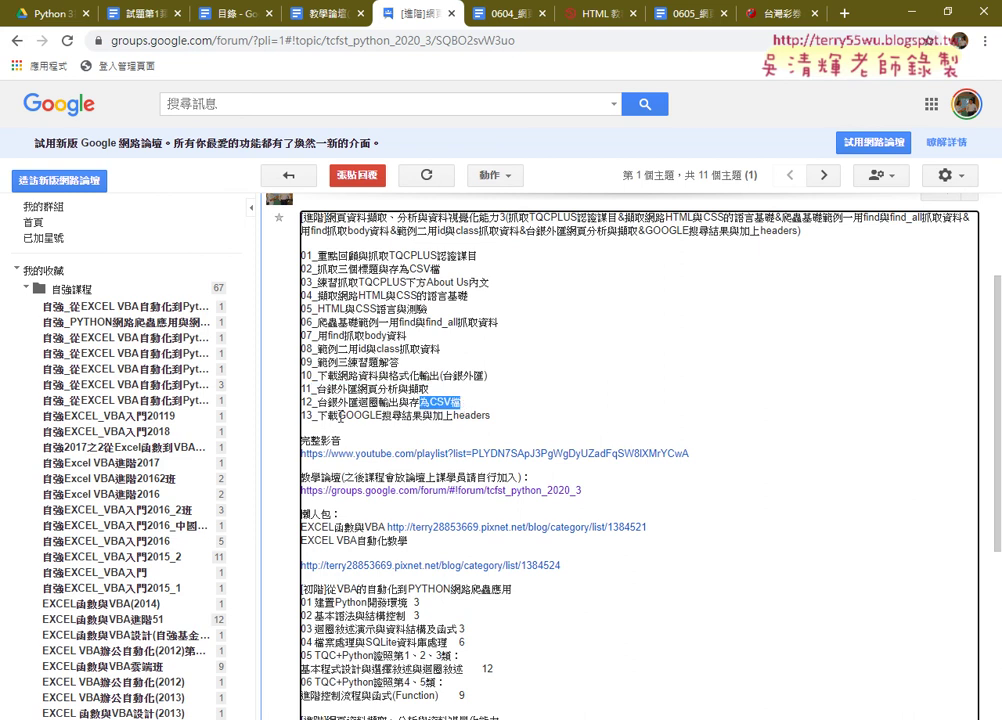
left_click_drag(339, 416, 425, 416)
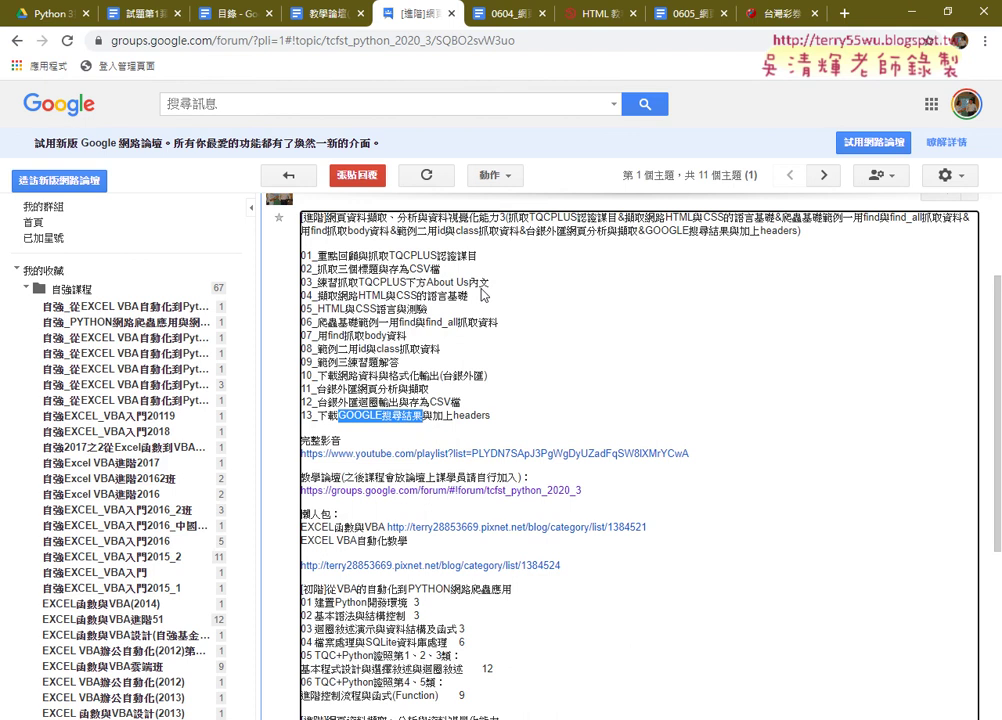
- Close the forum page and open the Taiwan Lottery site from the 0605 notes' link
left_click(451, 17)
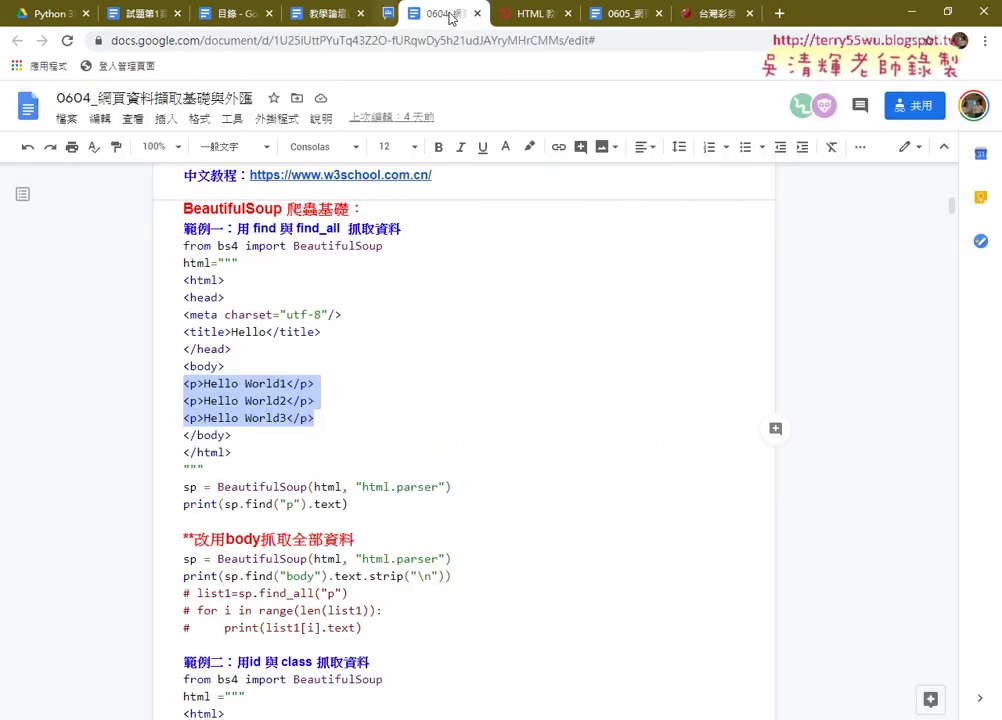
left_click(601, 18)
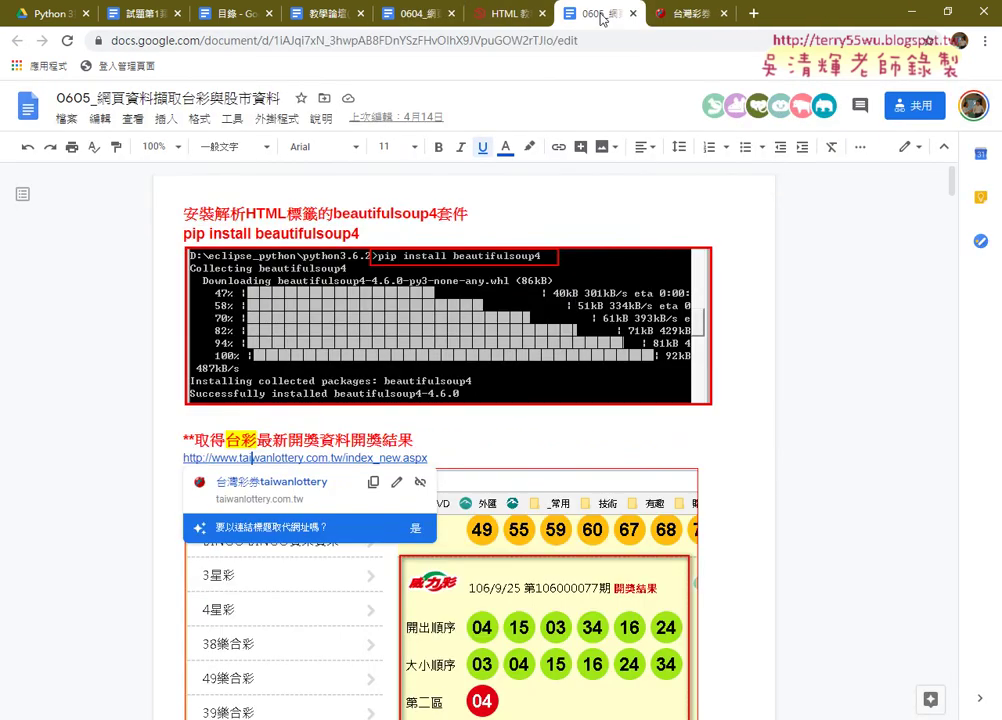
scroll(617, 192, "down", 3)
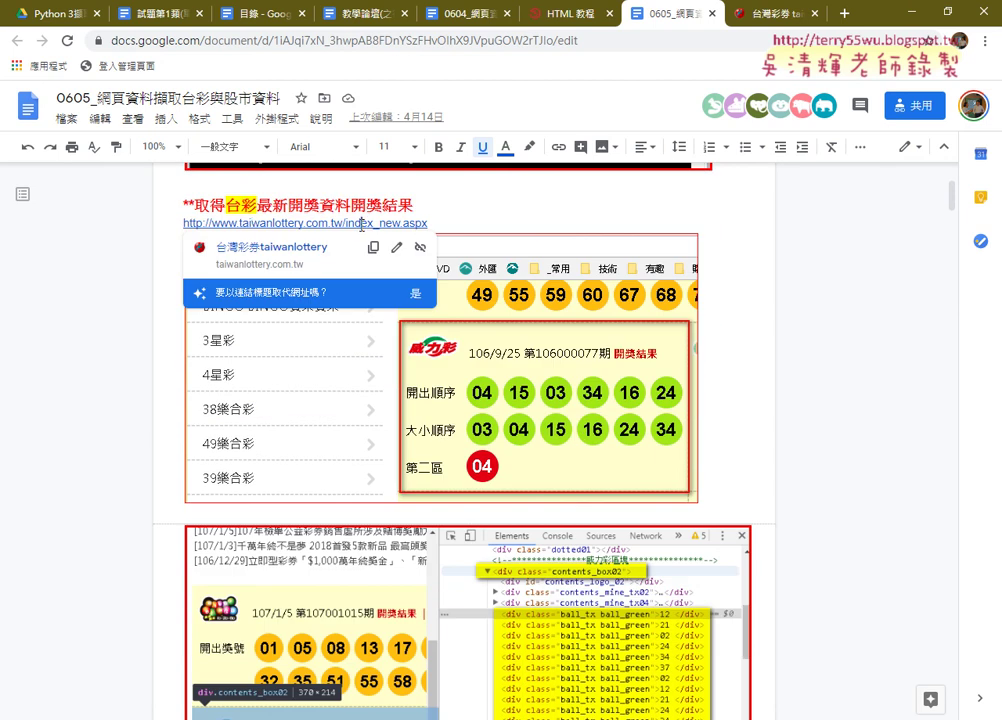
left_click(277, 248)
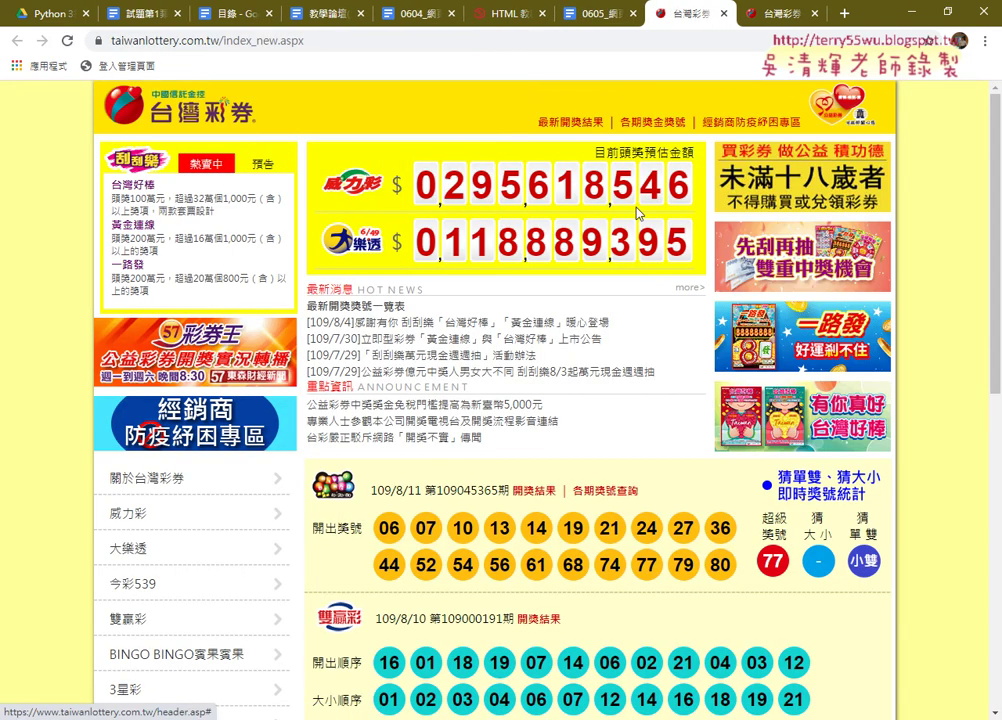
- Browse the lottery results and mark the BINGO BINGO draw date and number
scroll(637, 213, "down", 2)
scroll(637, 213, "down", 2)
scroll(637, 213, "down", 1)
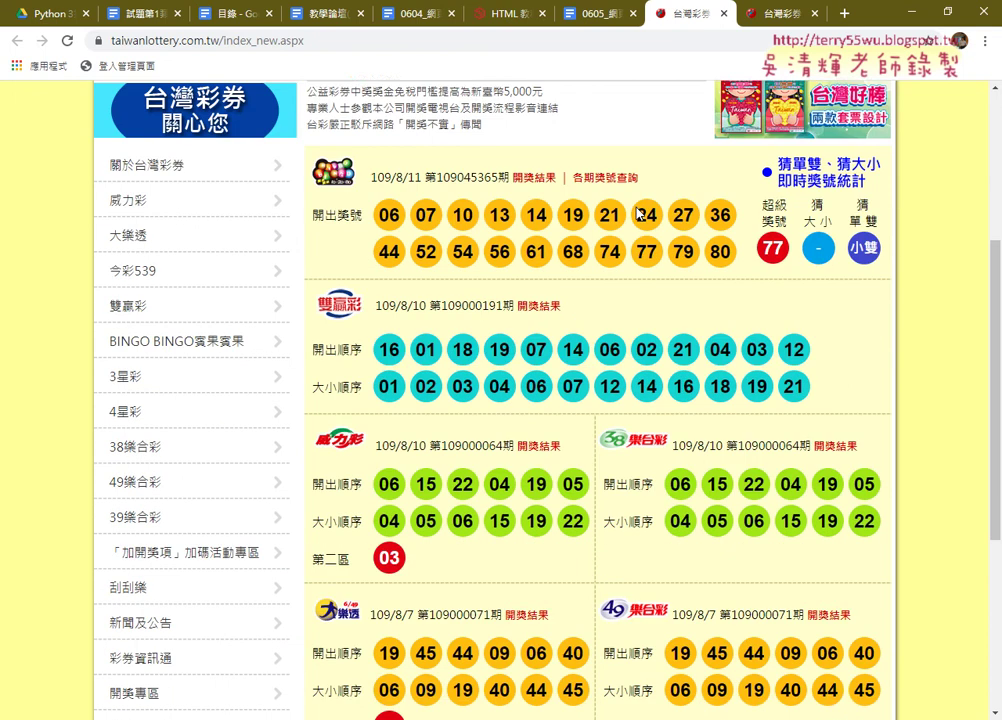
scroll(637, 213, "down", 3)
scroll(637, 213, "down", 1)
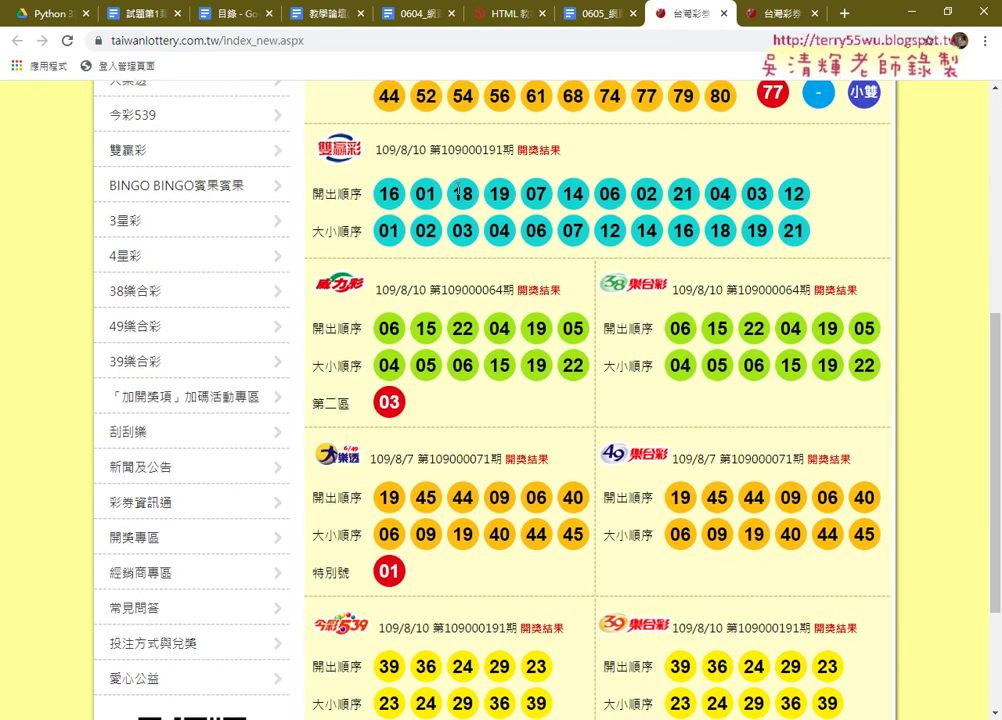
scroll(437, 195, "up", 4)
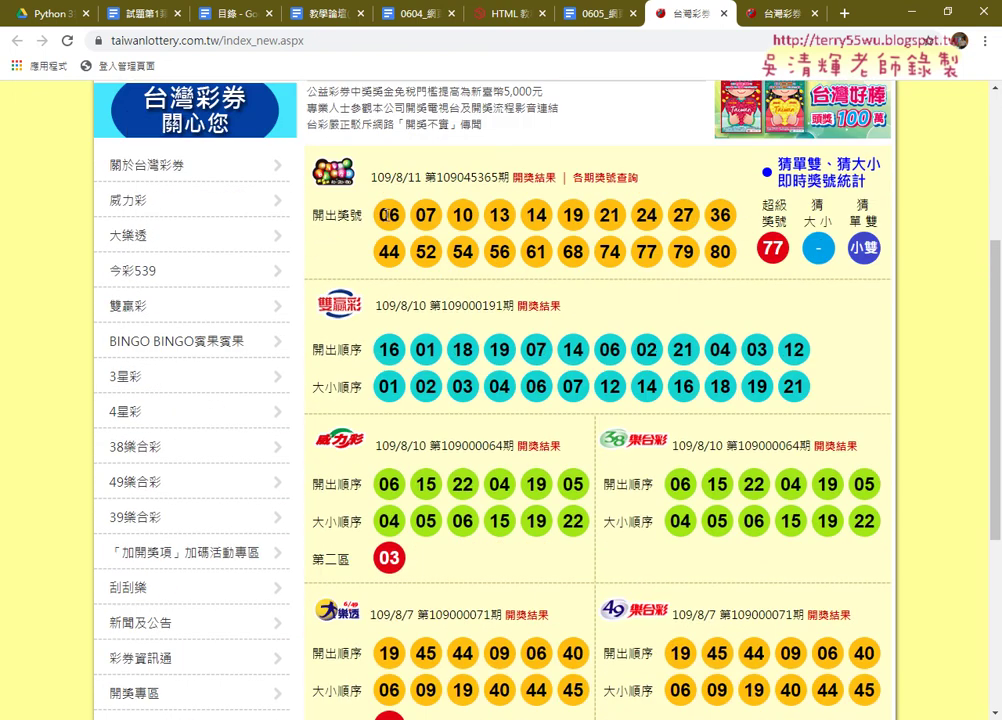
left_click_drag(369, 177, 509, 177)
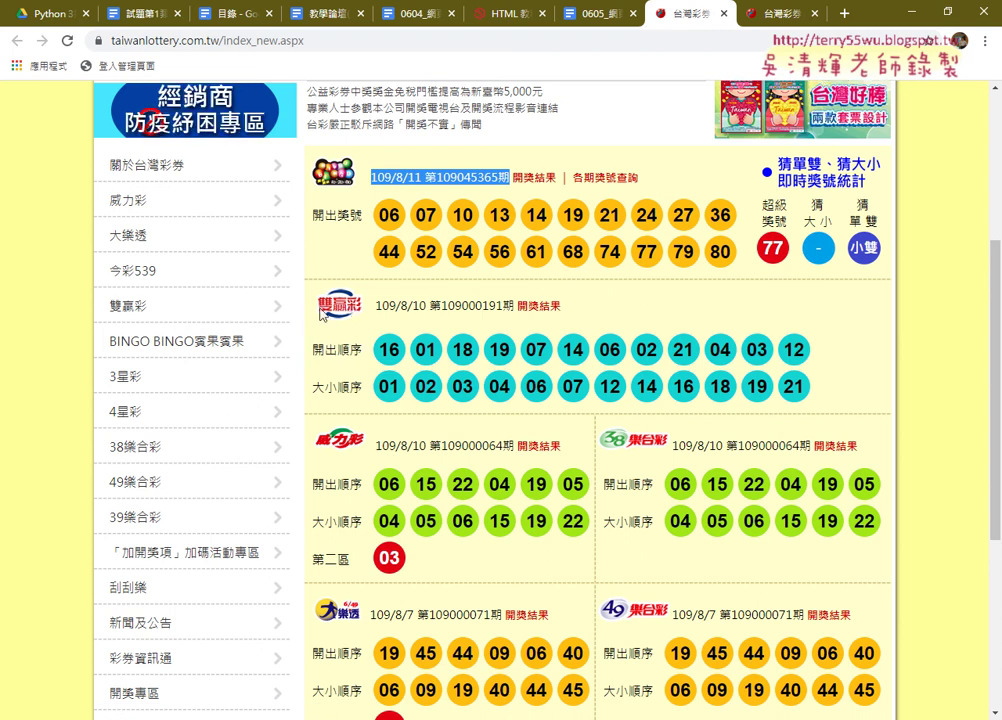
- Compare with the 0605 notes, then mark the 威力彩 draw 109/8/10 第109000064期
scroll(349, 316, "down", 3)
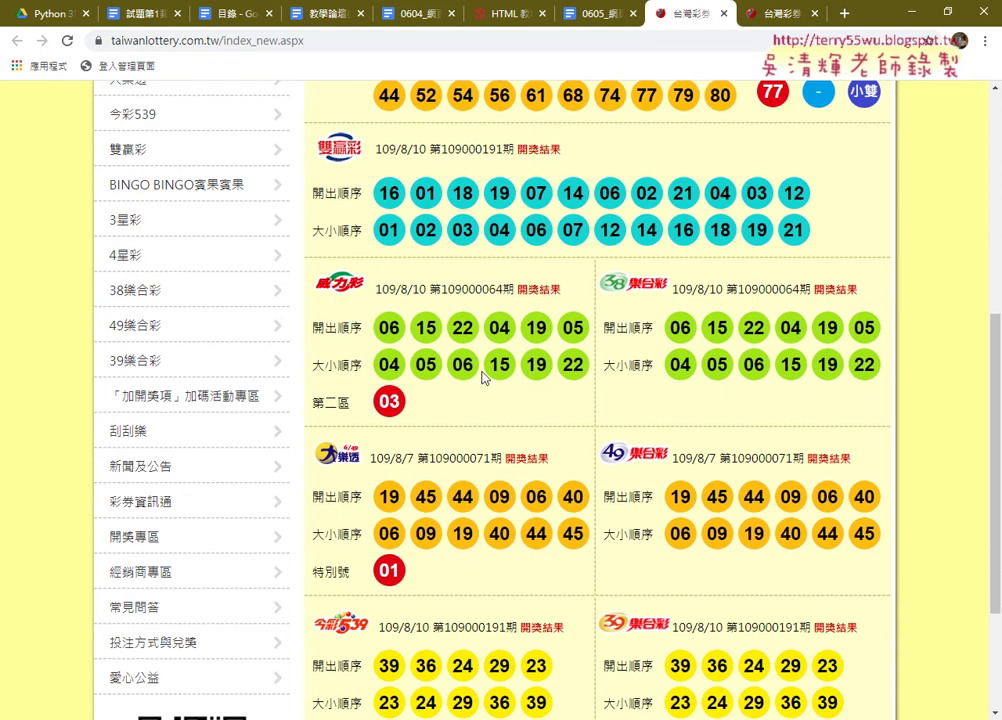
left_click(590, 20)
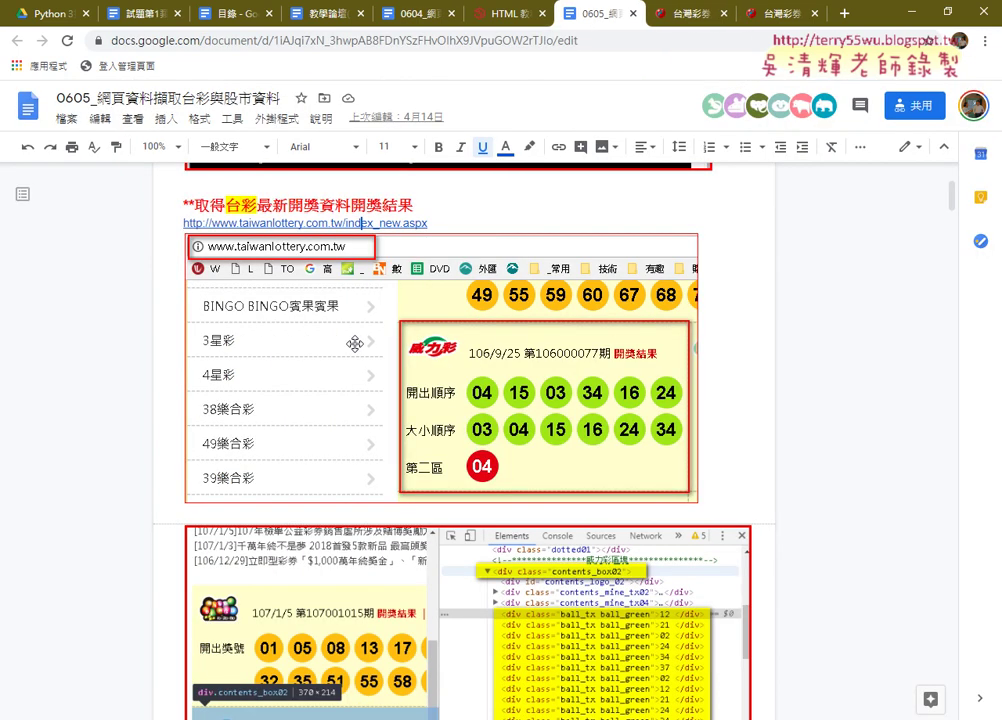
scroll(355, 344, "down", 3)
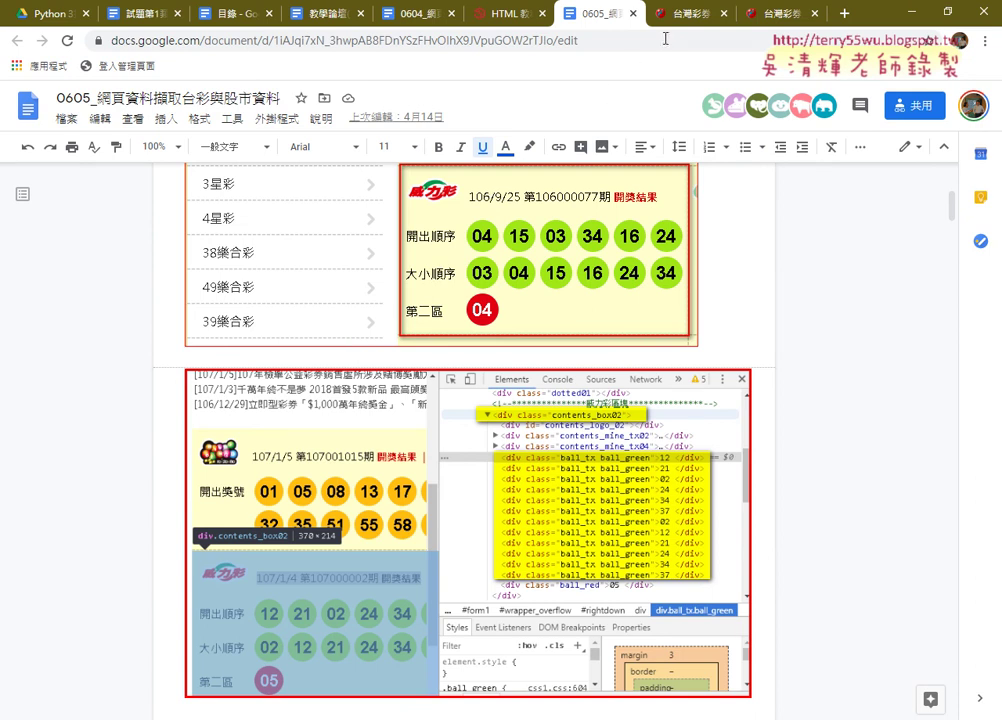
key("ctrl+Tab")
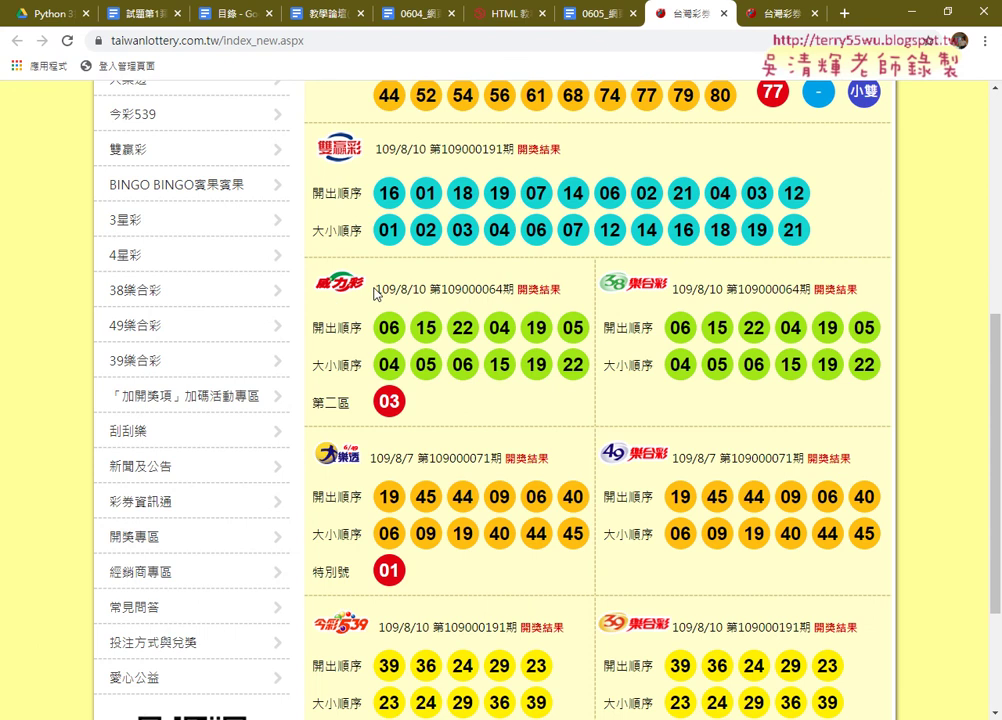
left_click_drag(375, 289, 513, 290)
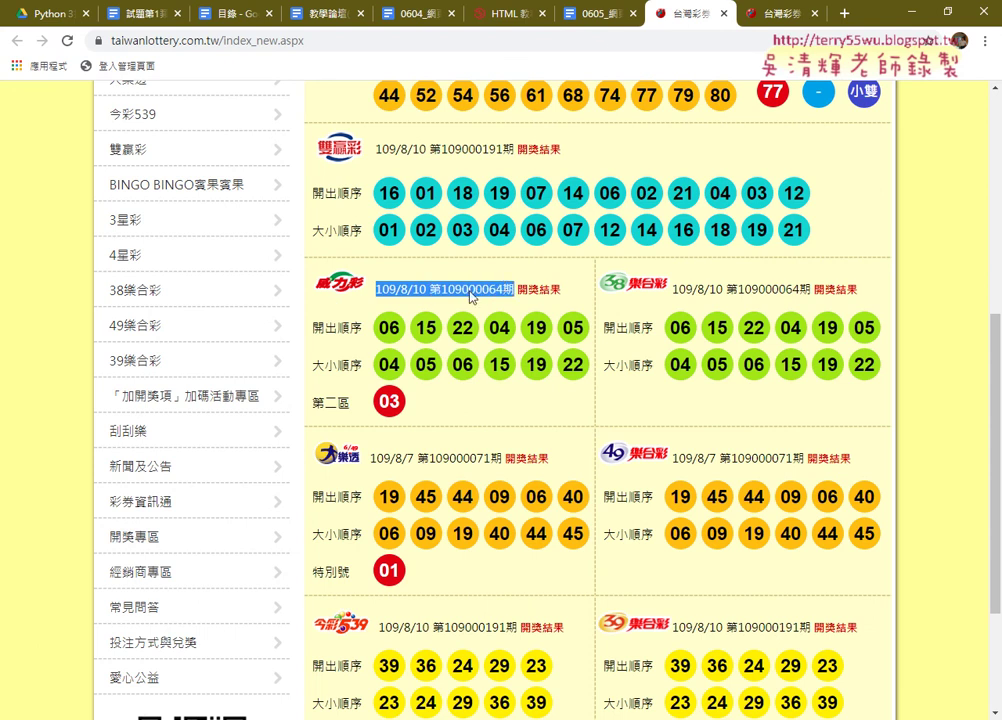
- Inspect the 威力彩 date text in DevTools and circle the contents_box02 line
right_click(470, 292)
left_click(522, 398)
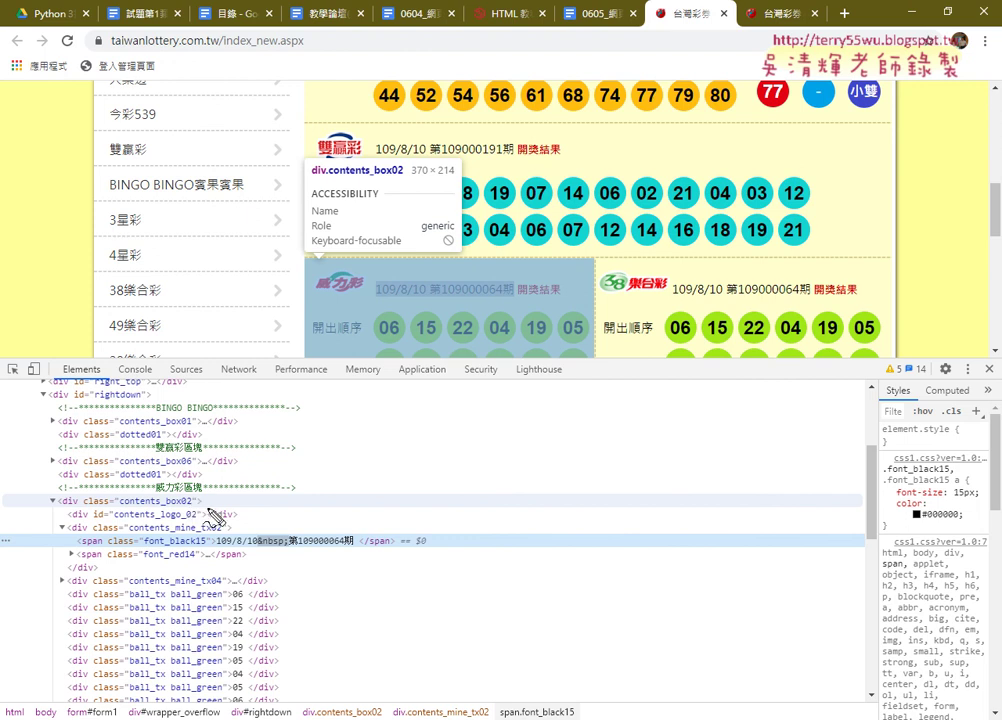
mouse_move(195, 514)
left_mouse_down()
mouse_move(125, 488)
mouse_move(150, 490)
mouse_move(301, 356)
left_mouse_up()
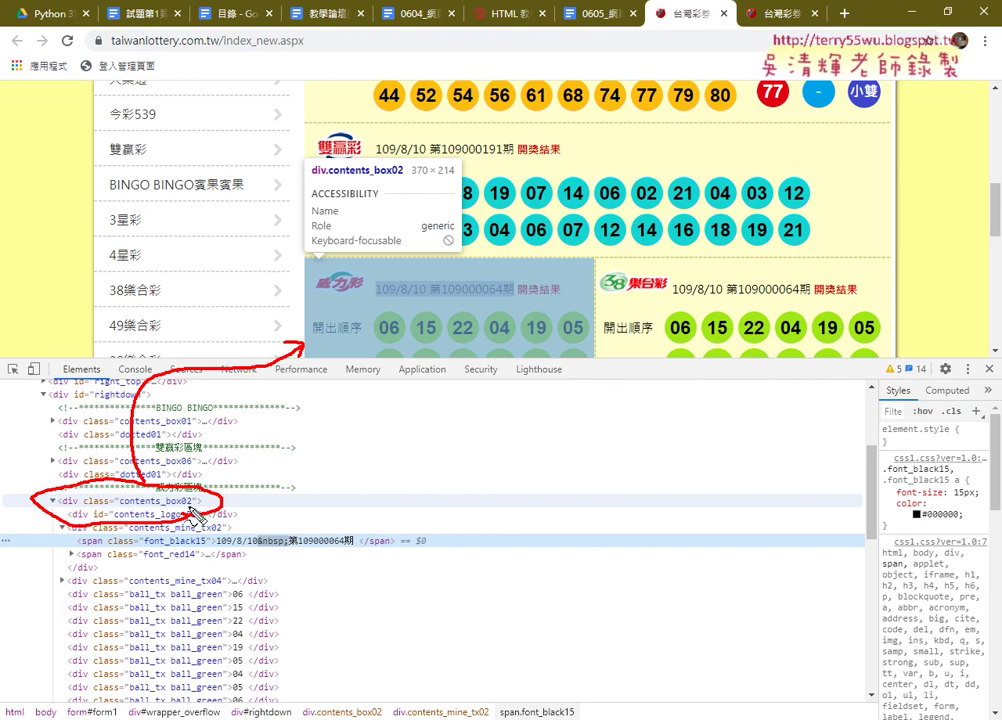
- Draw arrows linking contents_box02 to the 威力彩 result box, then clear the annotations
left_click_drag(305, 256, 306, 345)
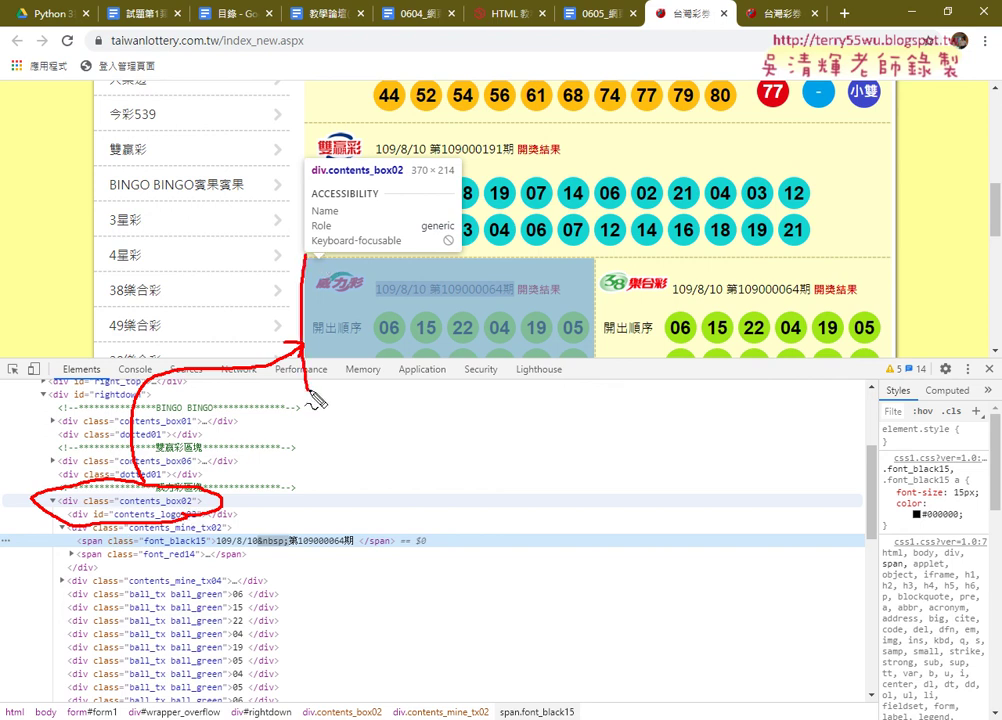
mouse_move(308, 254)
left_mouse_down()
mouse_move(352, 256)
mouse_move(296, 414)
left_mouse_up()
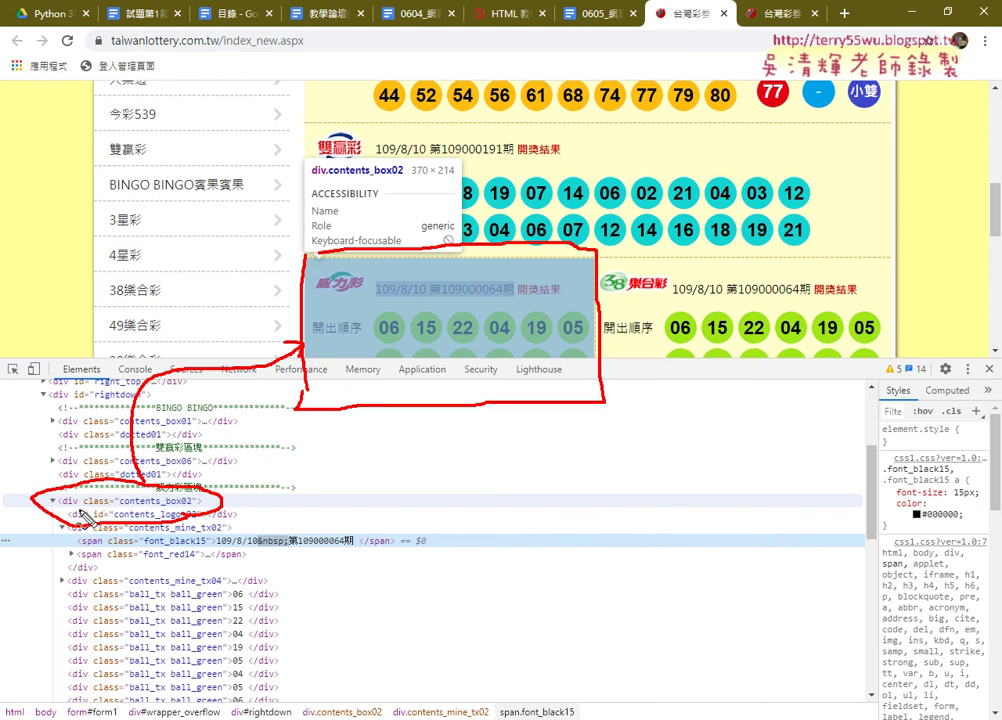
left_click_drag(64, 503, 77, 500)
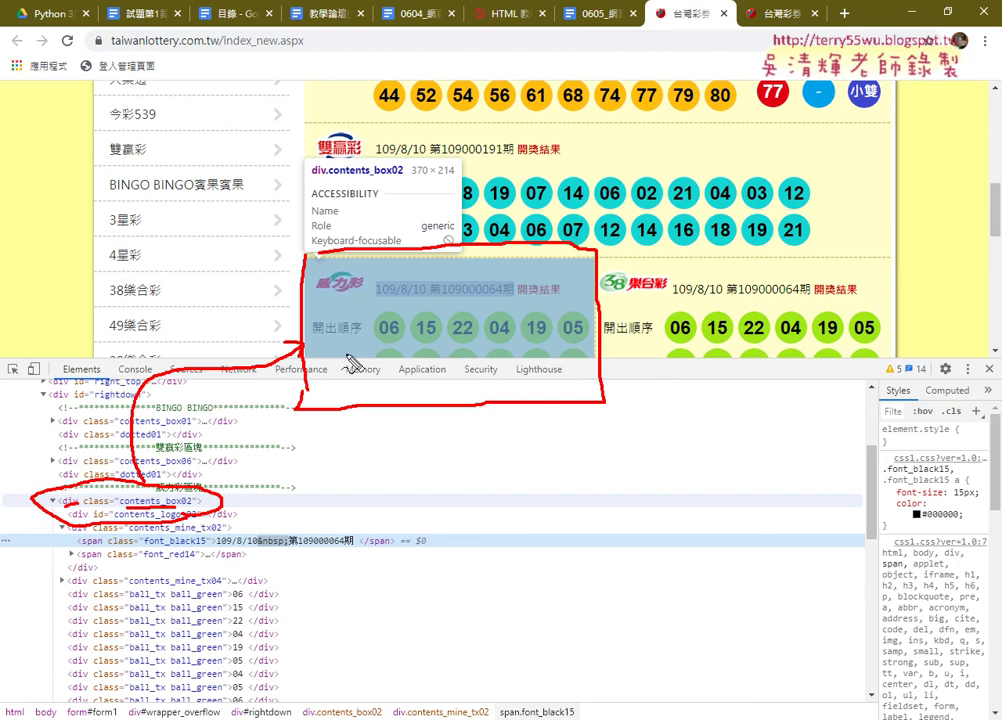
mouse_move(336, 354)
left_mouse_down()
mouse_move(370, 343)
mouse_move(376, 360)
left_mouse_up()
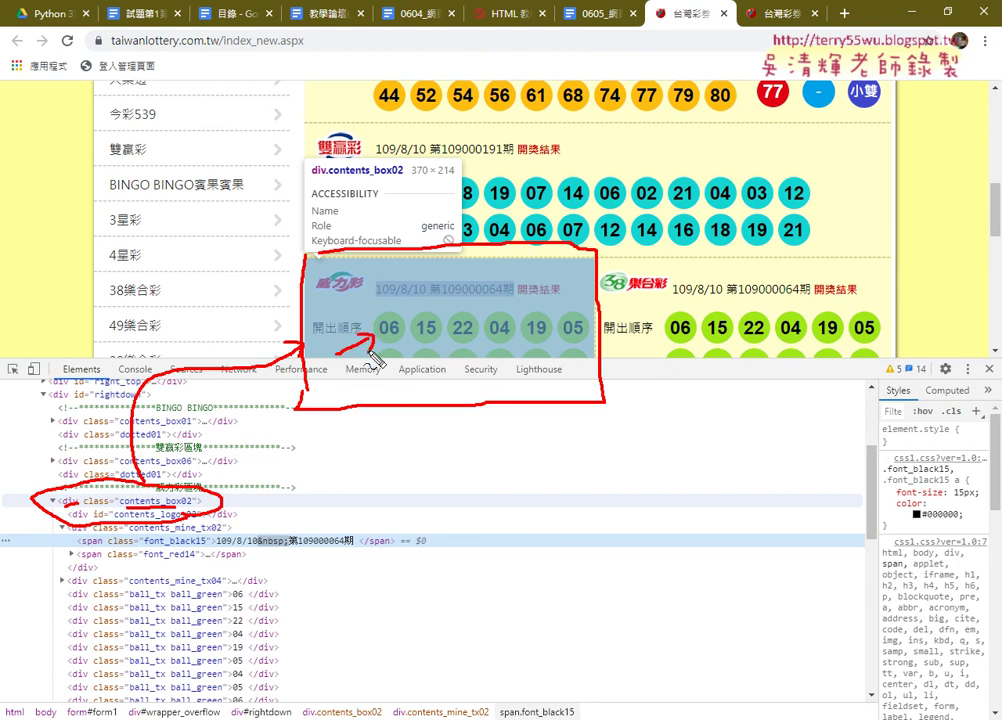
key("Escape")
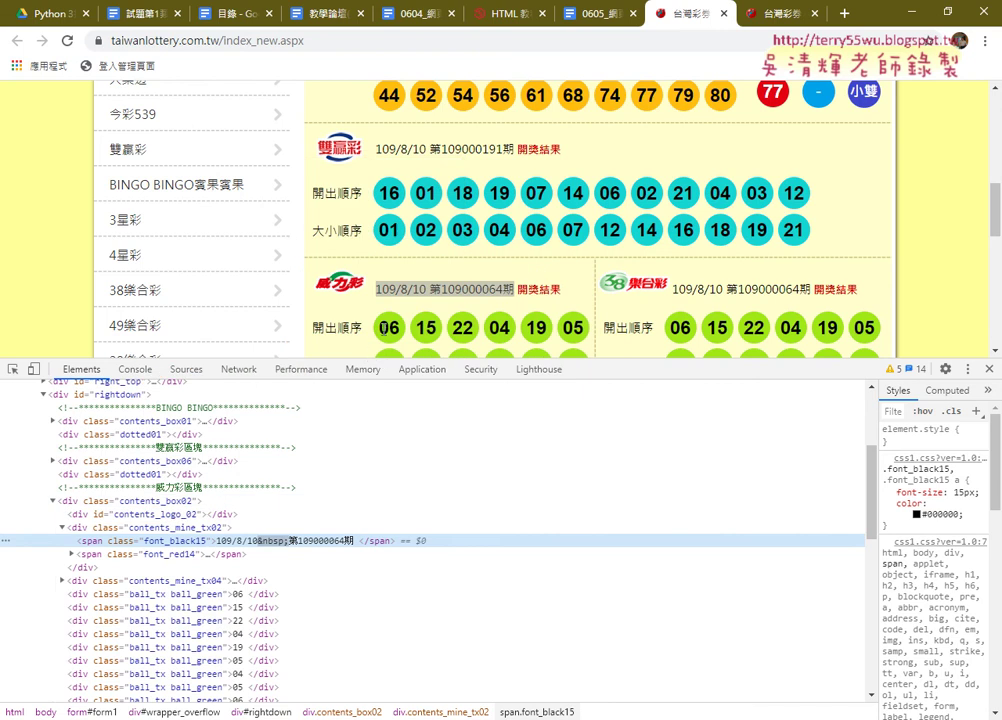
- Inspect the first 威力彩 ball 06 and select its ball_tx ball_green class name
double_click(389, 325)
right_click(389, 323)
left_click(443, 427)
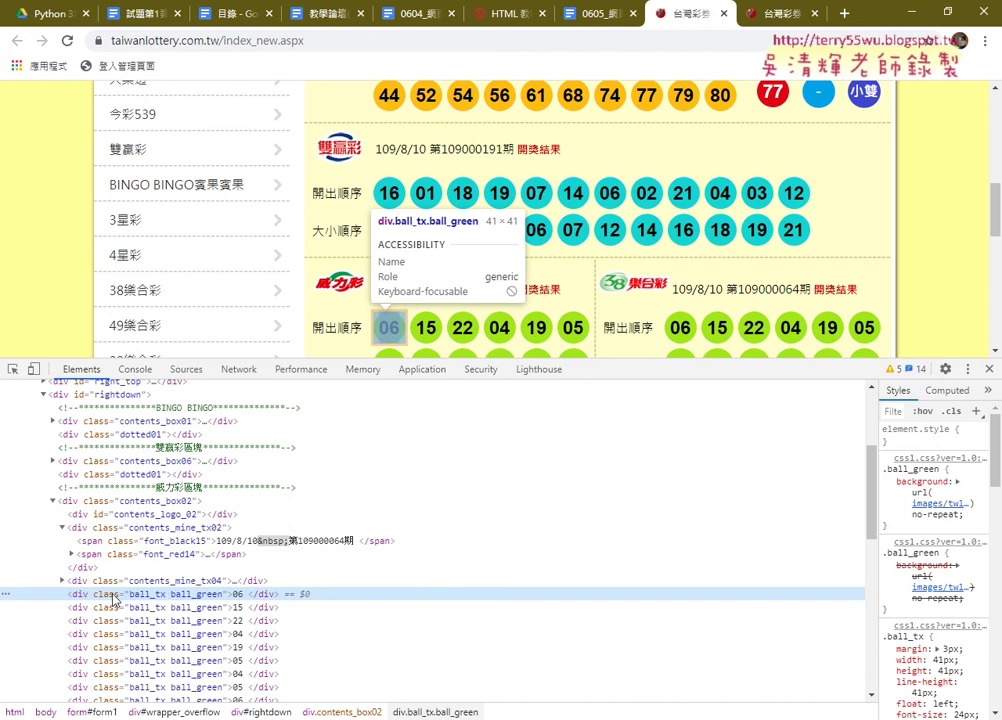
double_click(173, 601)
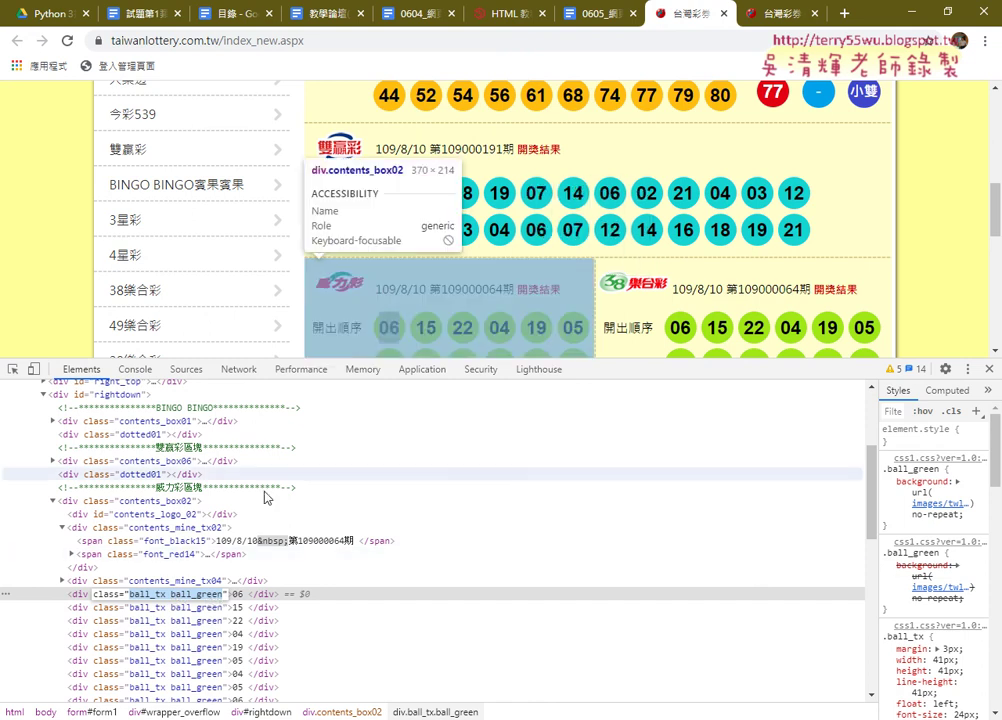
- Locate the ball_red class of the second-zone 03 ball and enlarge the page view
scroll(200, 630, "down", 1)
scroll(175, 518, "down", 2)
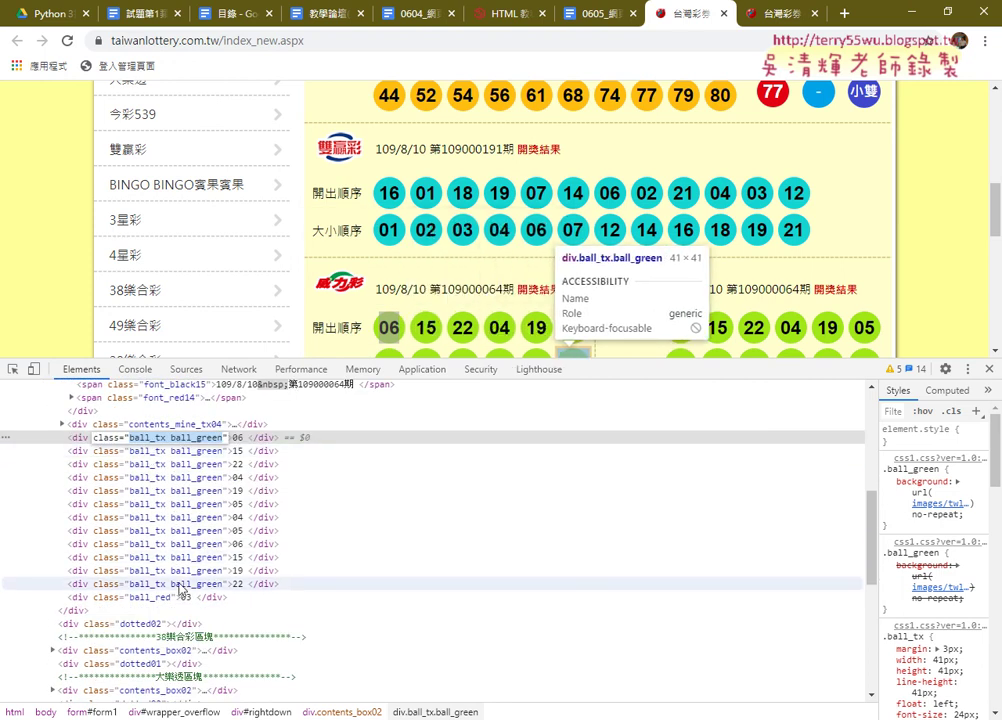
double_click(150, 598)
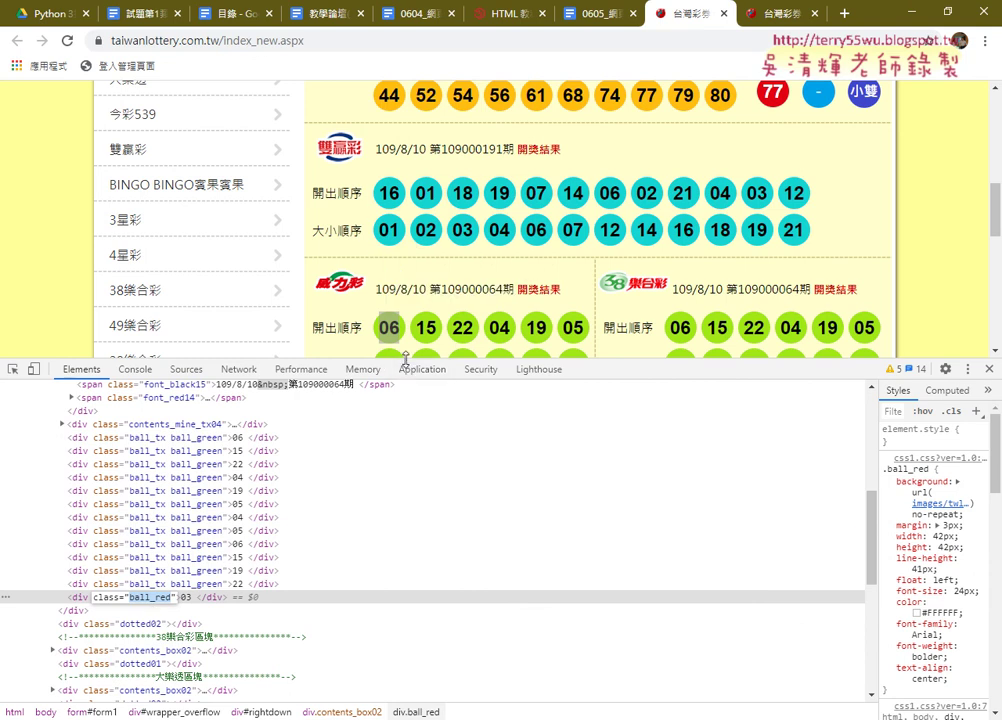
left_click_drag(405, 359, 410, 440)
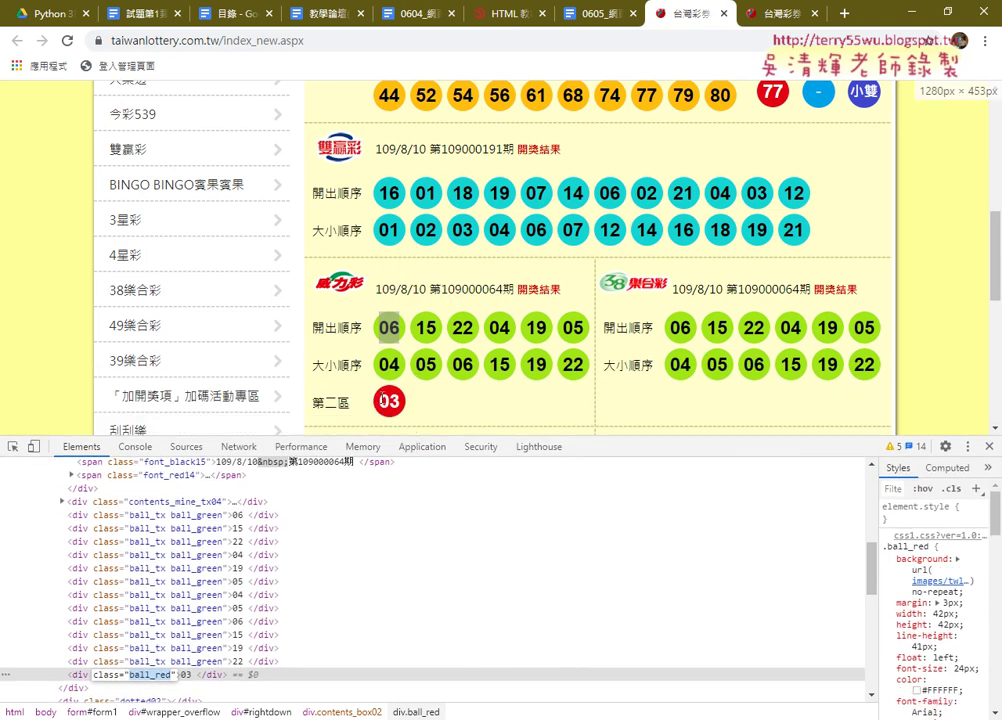